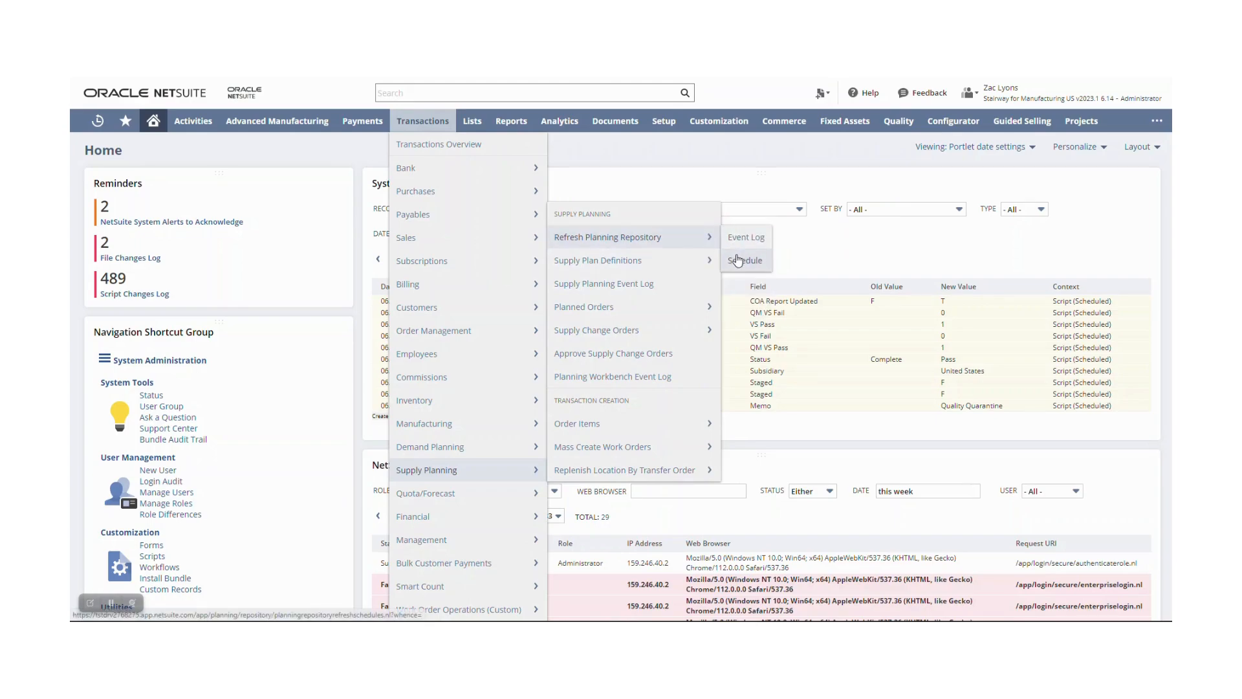
Go to the planning repository refresh schedules and start a new Planning Repository Refresh Schedule
{"action": "left_click", "coordinate": [757, 261]}
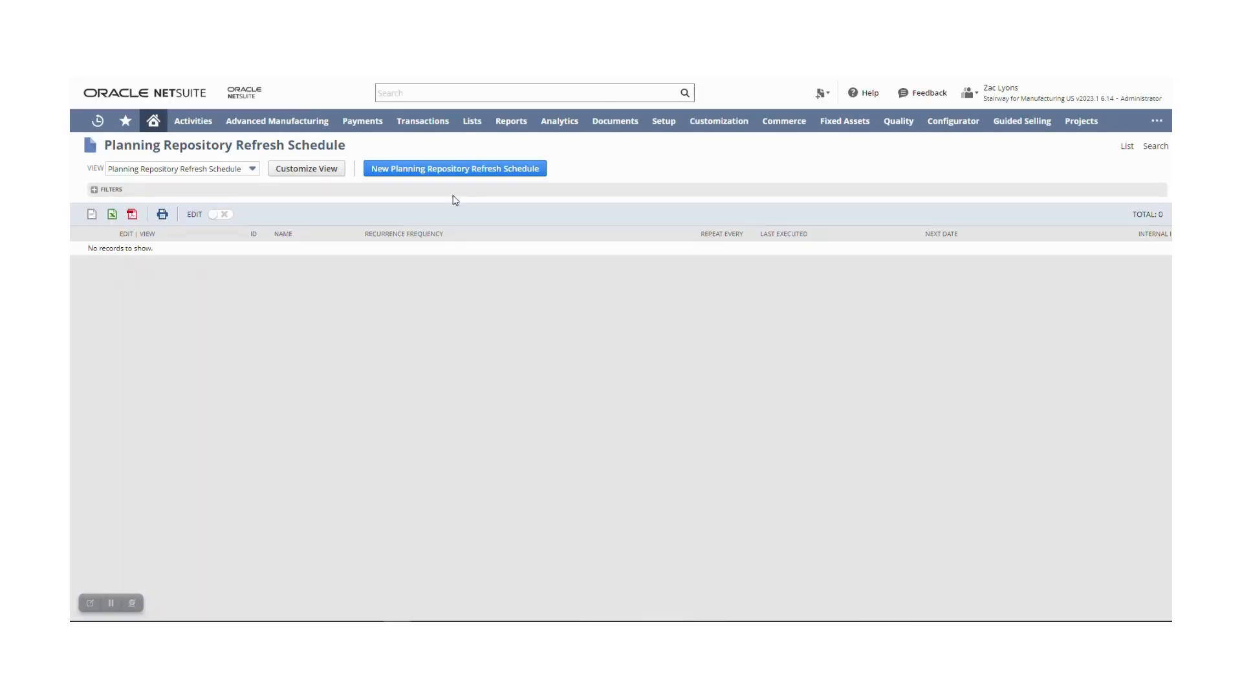
{"action": "left_click", "coordinate": [466, 174]}
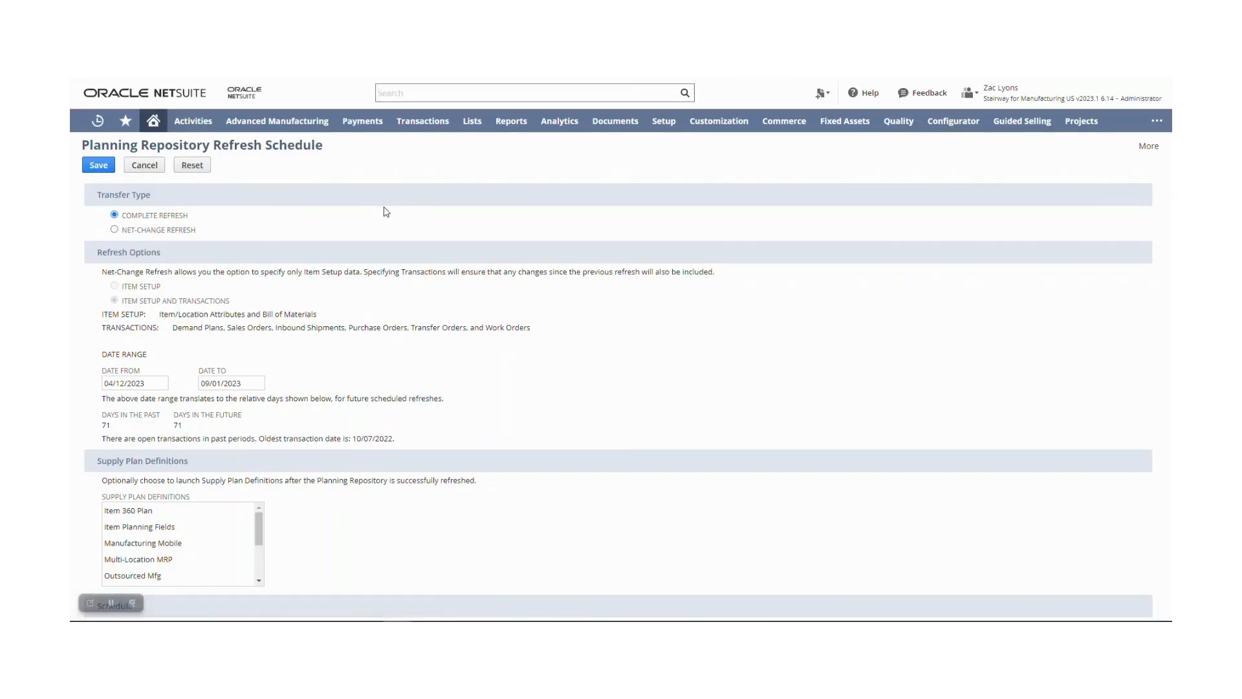
{"action": "scroll", "coordinate": [370, 373], "scroll_direction": "down", "scroll_amount": 3}
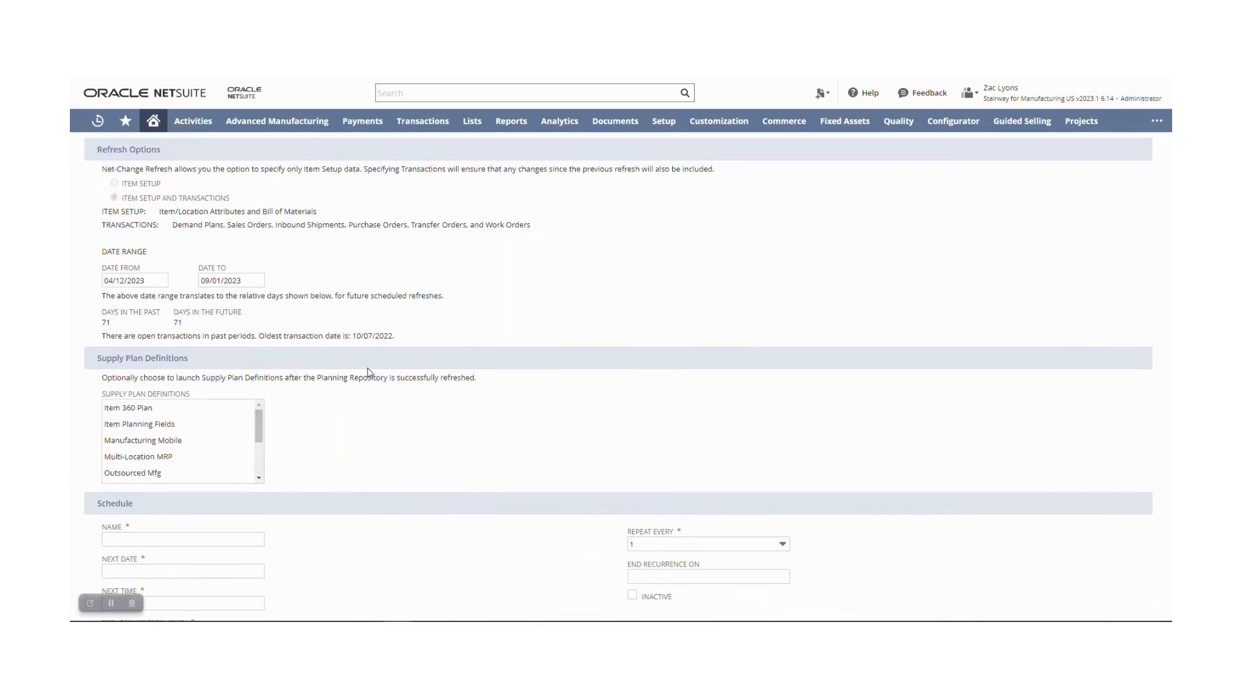
Examine the schedule's recurrence frequency, repeat interval and end recurrence options, and return to the home page without saving
{"action": "left_click", "coordinate": [207, 562]}
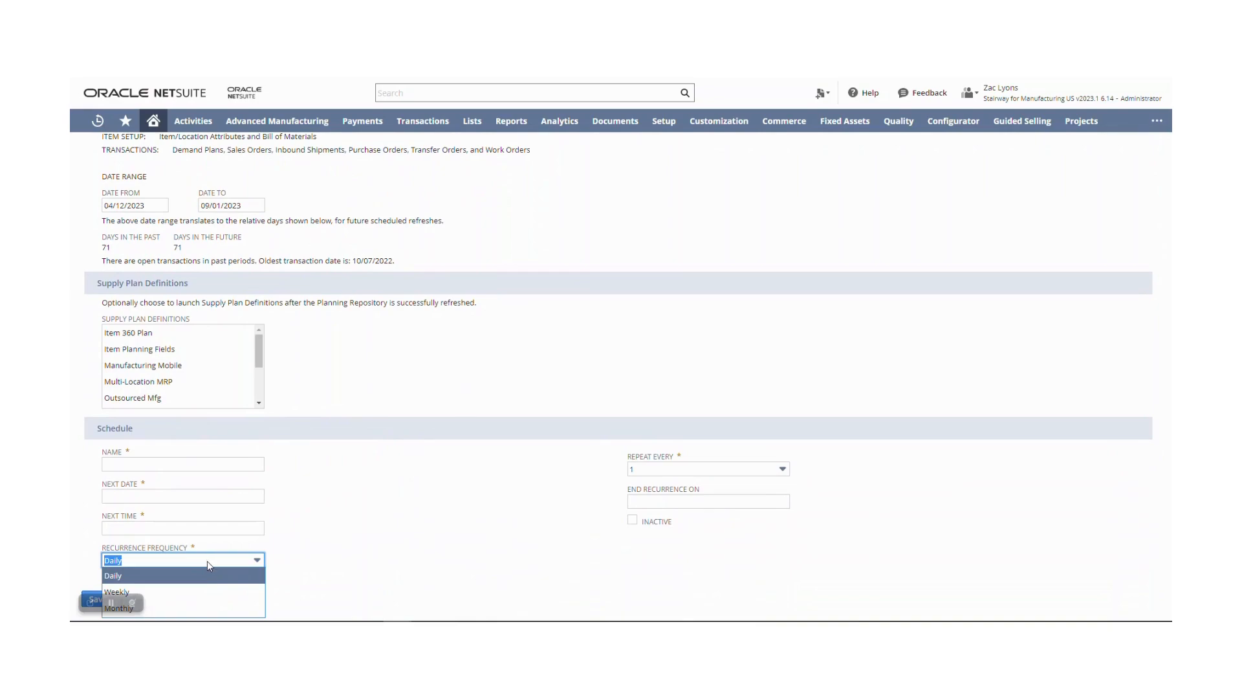
{"action": "left_click", "coordinate": [640, 473]}
{"action": "left_click", "coordinate": [540, 503]}
{"action": "left_click", "coordinate": [655, 502]}
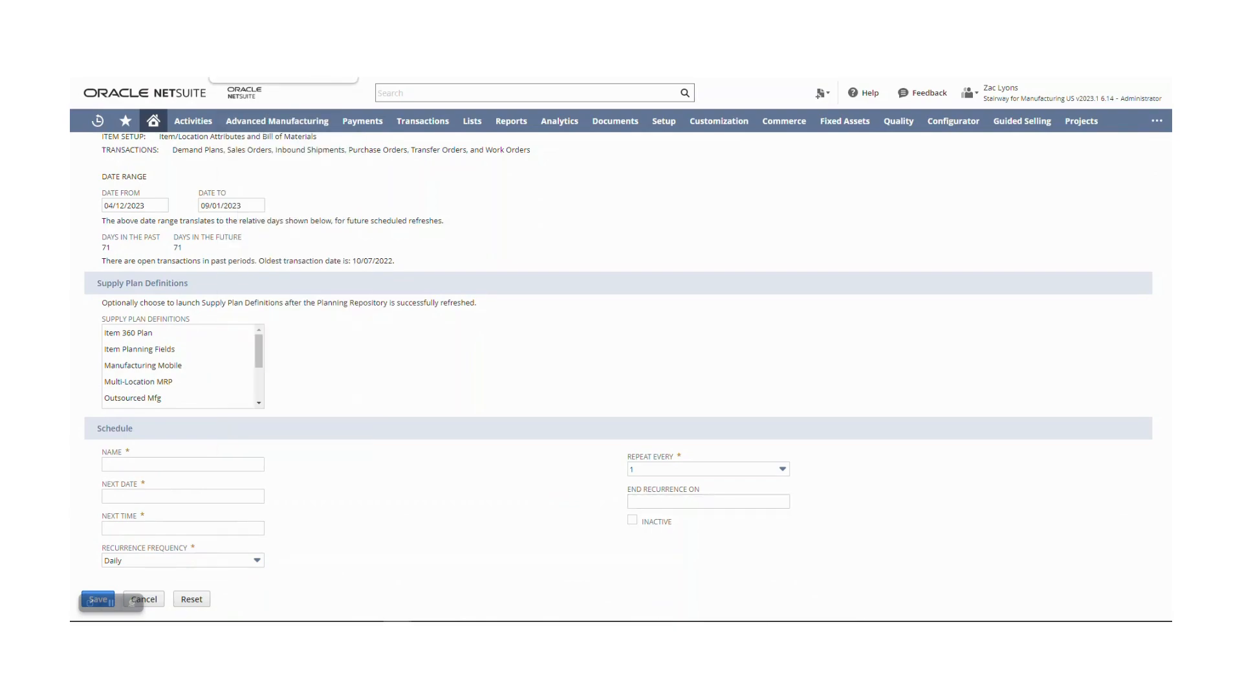
{"action": "left_click", "coordinate": [283, 78]}
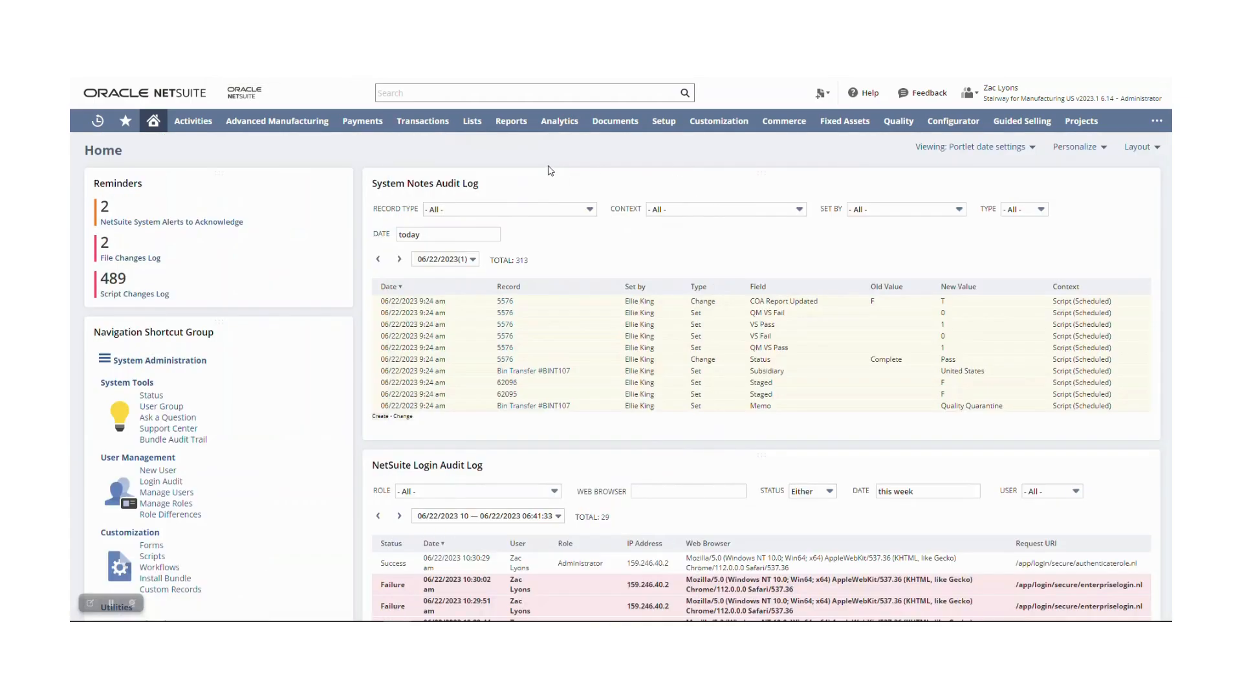
Open the Refresh Planning Repository page, select Item 360 Plan as the supply plan definition, and leave without refreshing the data
{"action": "mouse_move", "coordinate": [422, 122]}
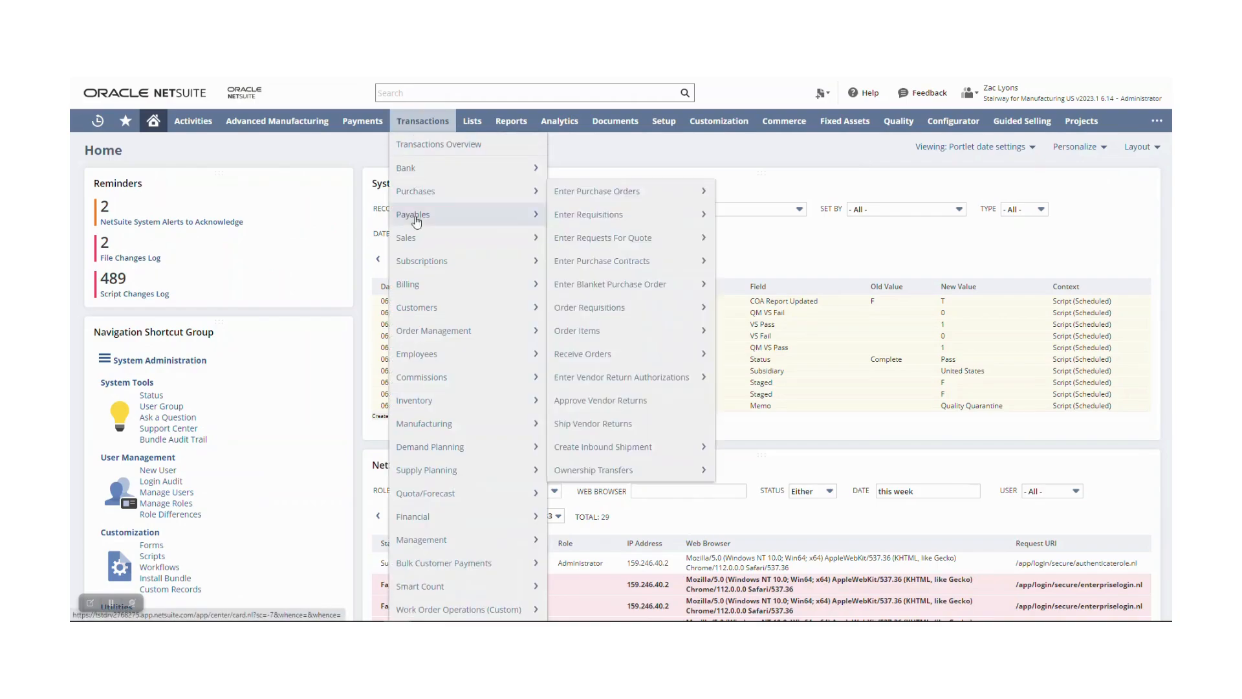
{"action": "mouse_move", "coordinate": [430, 472]}
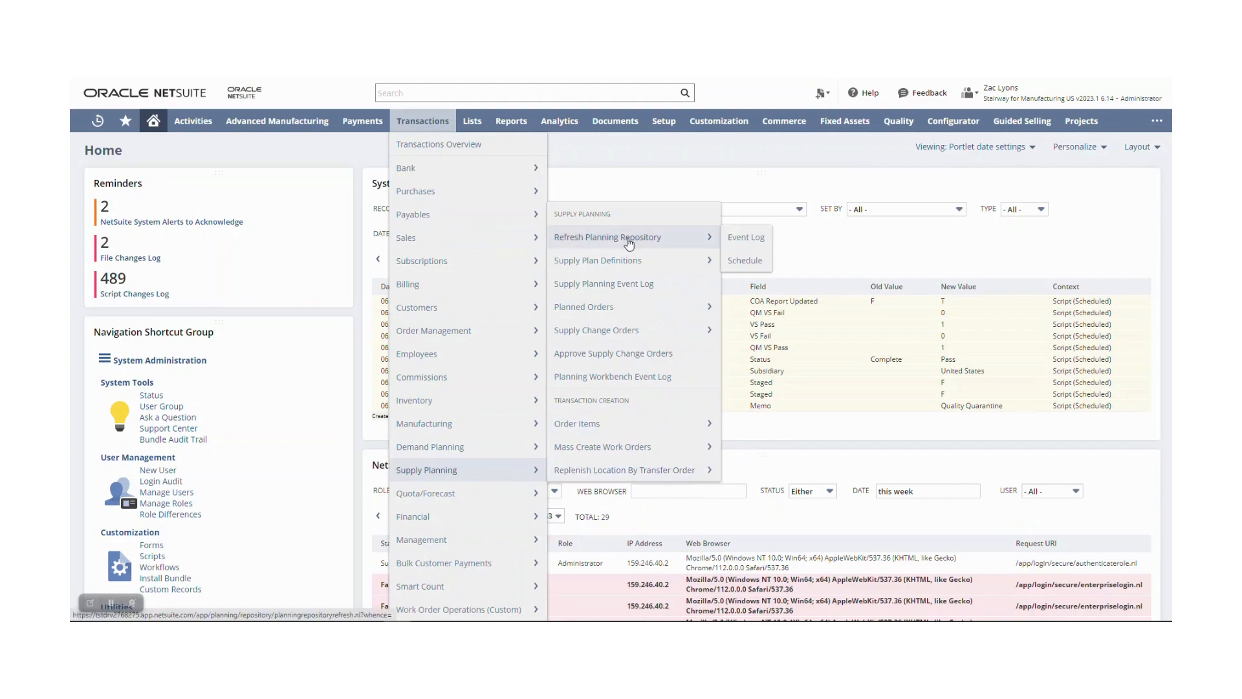
{"action": "left_click", "coordinate": [669, 241]}
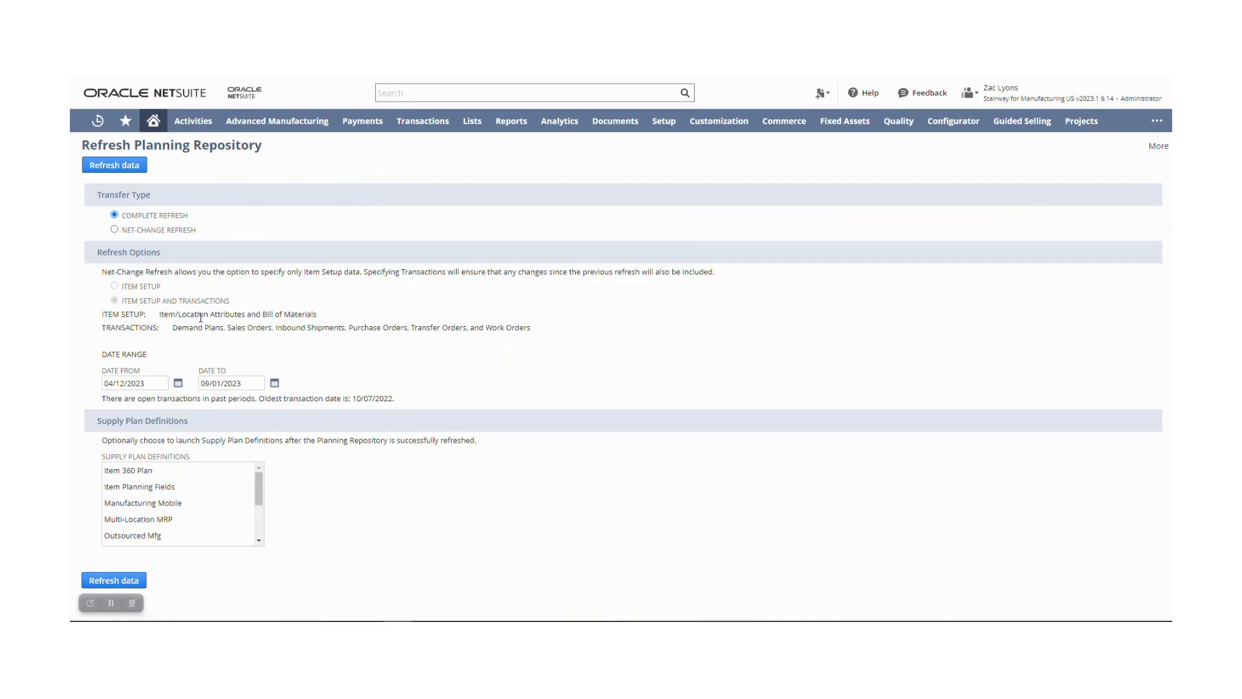
{"action": "left_click", "coordinate": [244, 384]}
{"action": "left_click", "coordinate": [235, 475]}
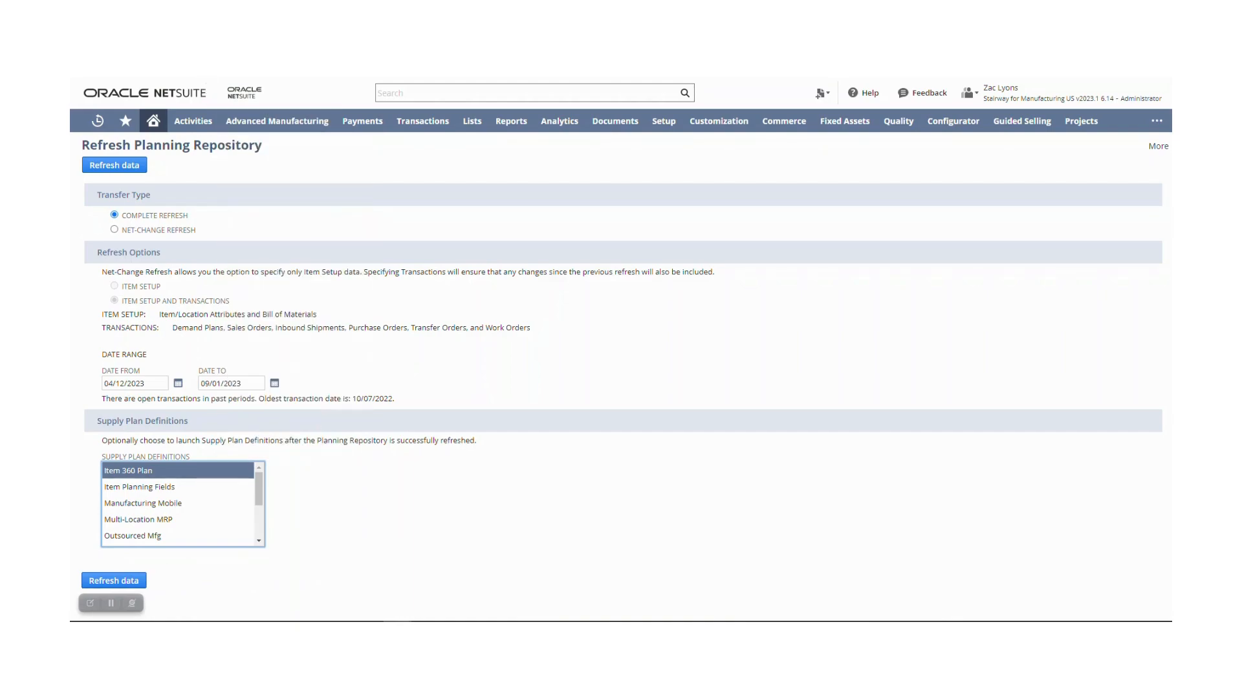
{"action": "key", "text": "alt+Left"}
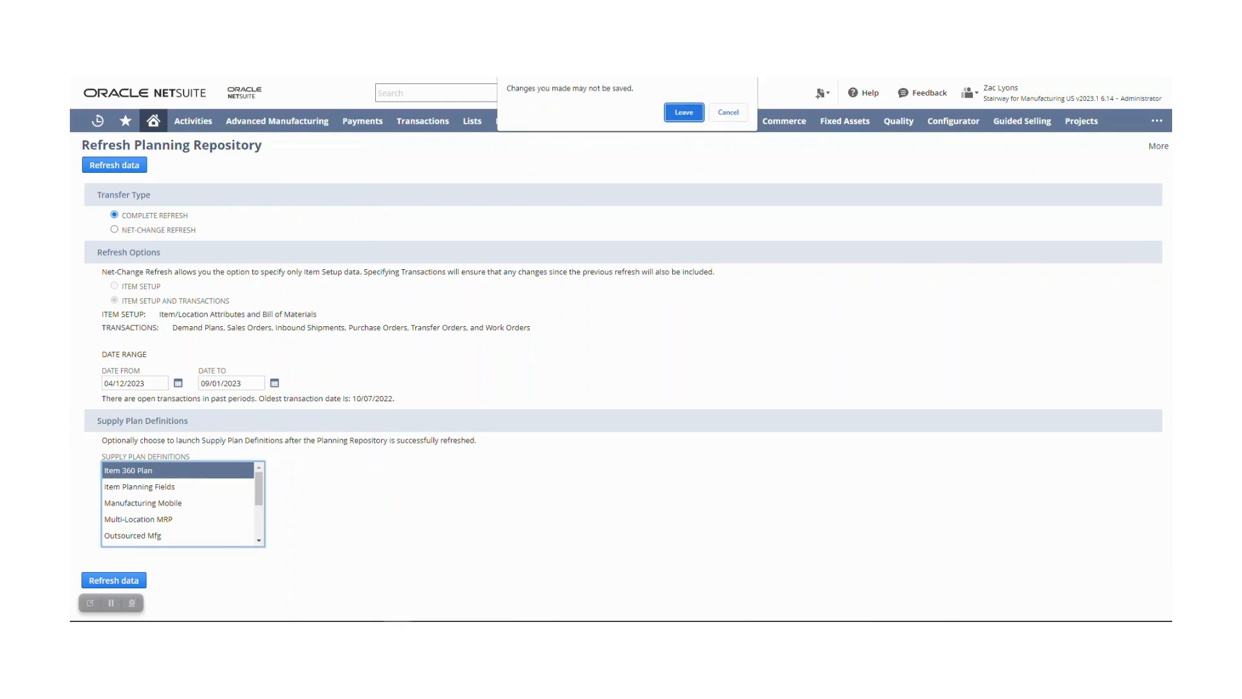
{"action": "left_click", "coordinate": [684, 112]}
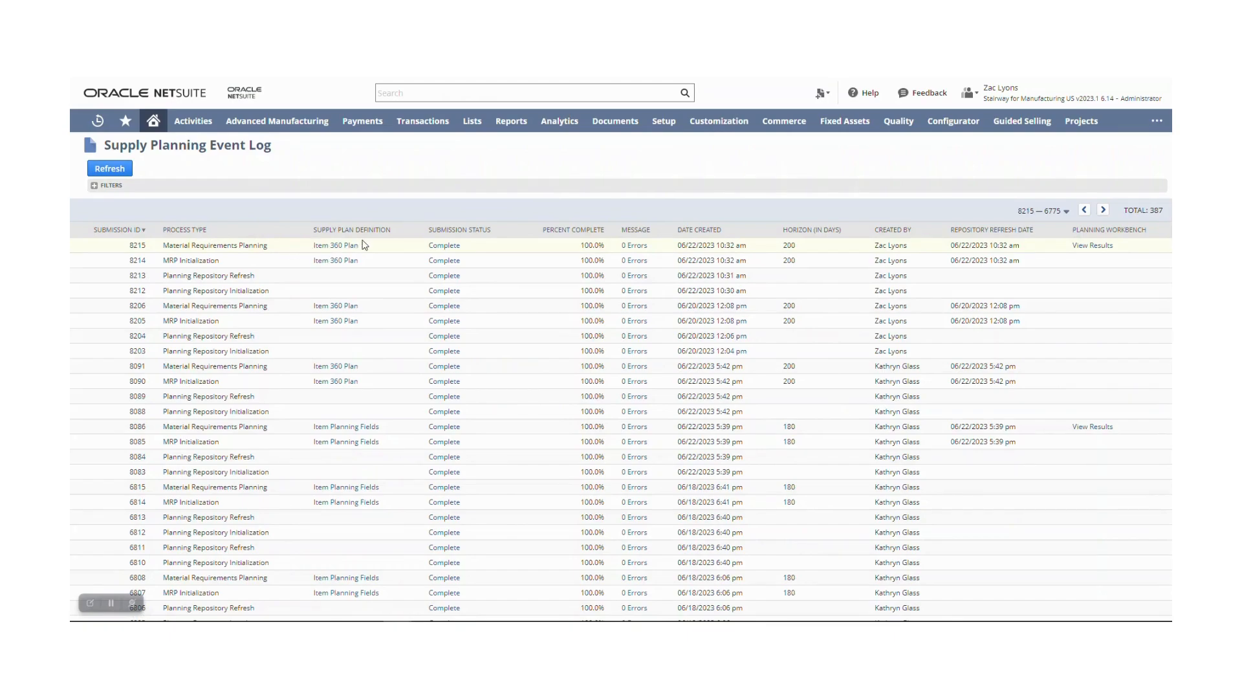
View the planning results of the newest Item 360 Plan run and inspect the components of assembly ASY200S
{"action": "left_click", "coordinate": [1084, 252]}
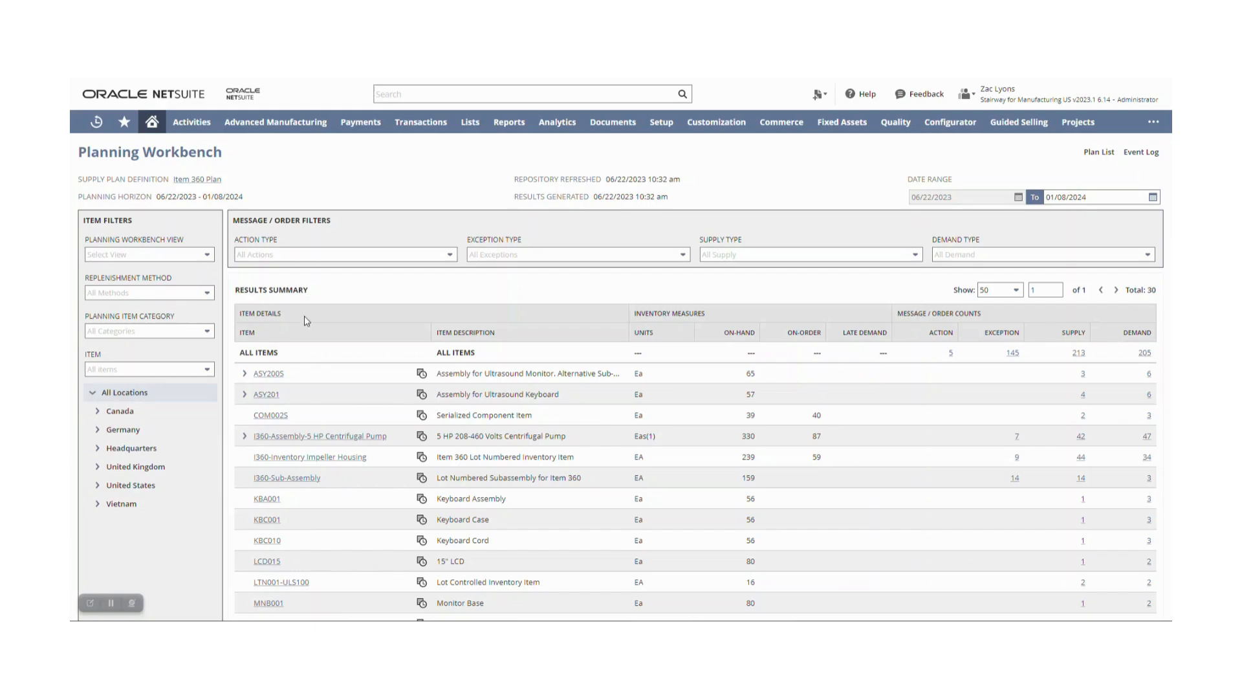
{"action": "left_click", "coordinate": [245, 374]}
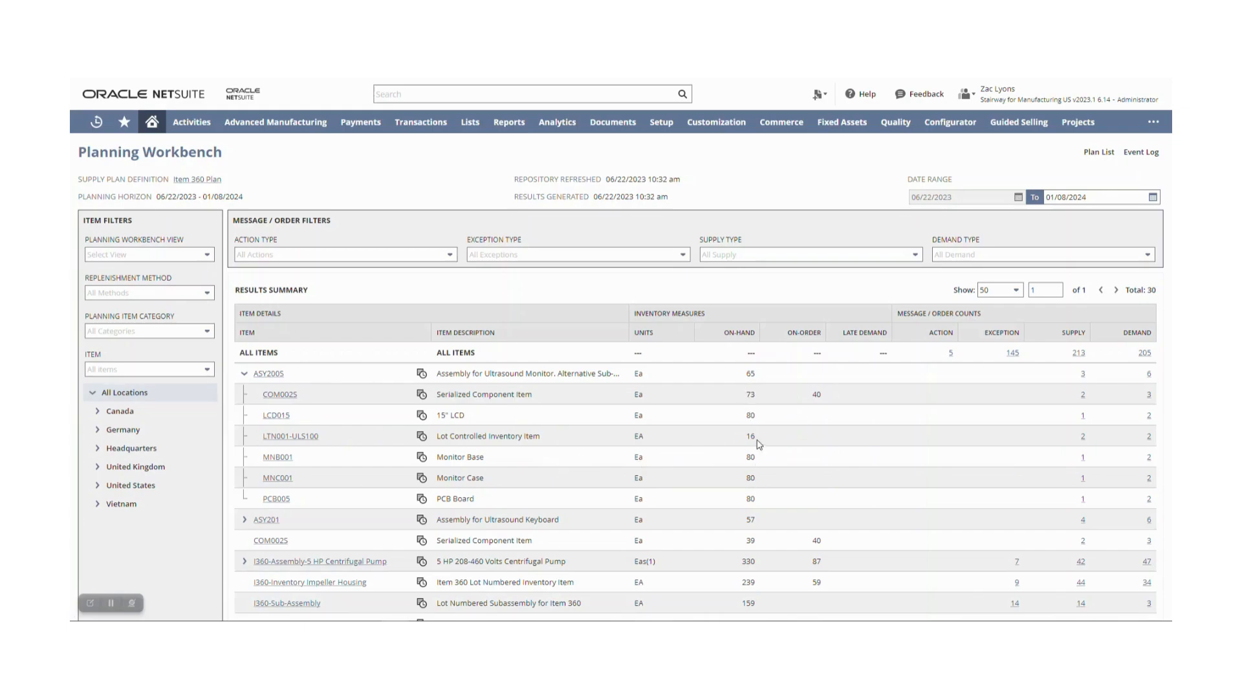
{"action": "left_click", "coordinate": [244, 375]}
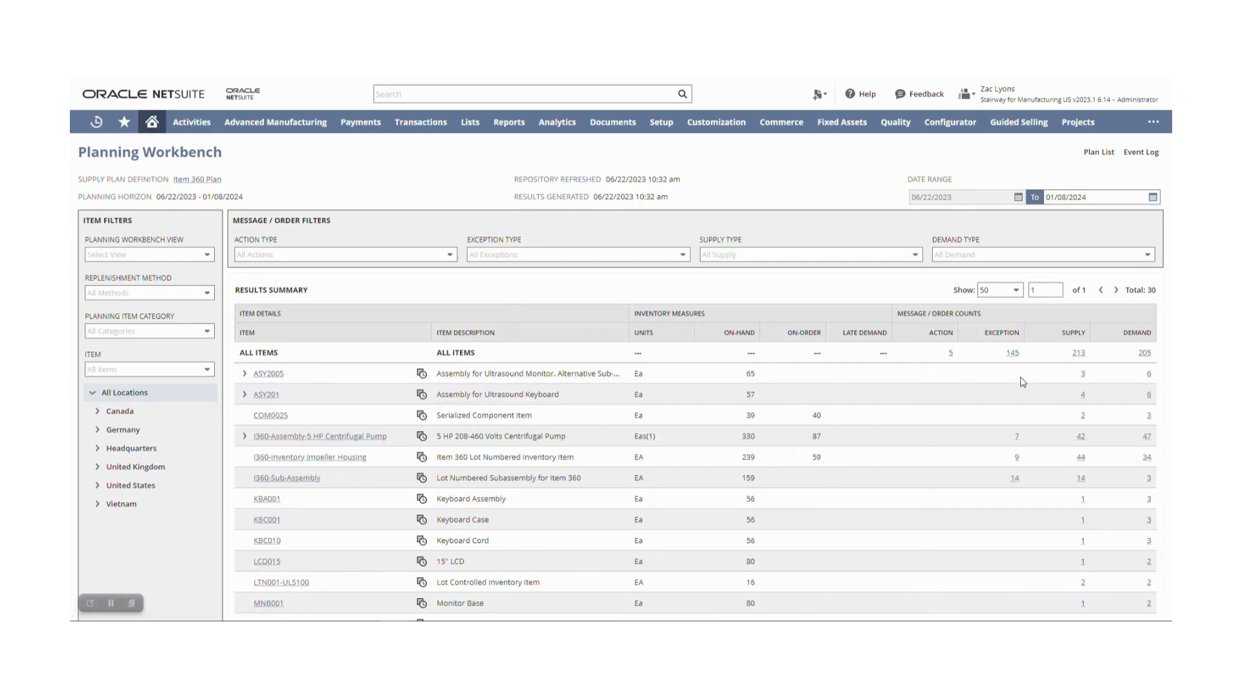
Show the demand orders for all items and look through them up to page 5
{"action": "left_click", "coordinate": [1144, 354]}
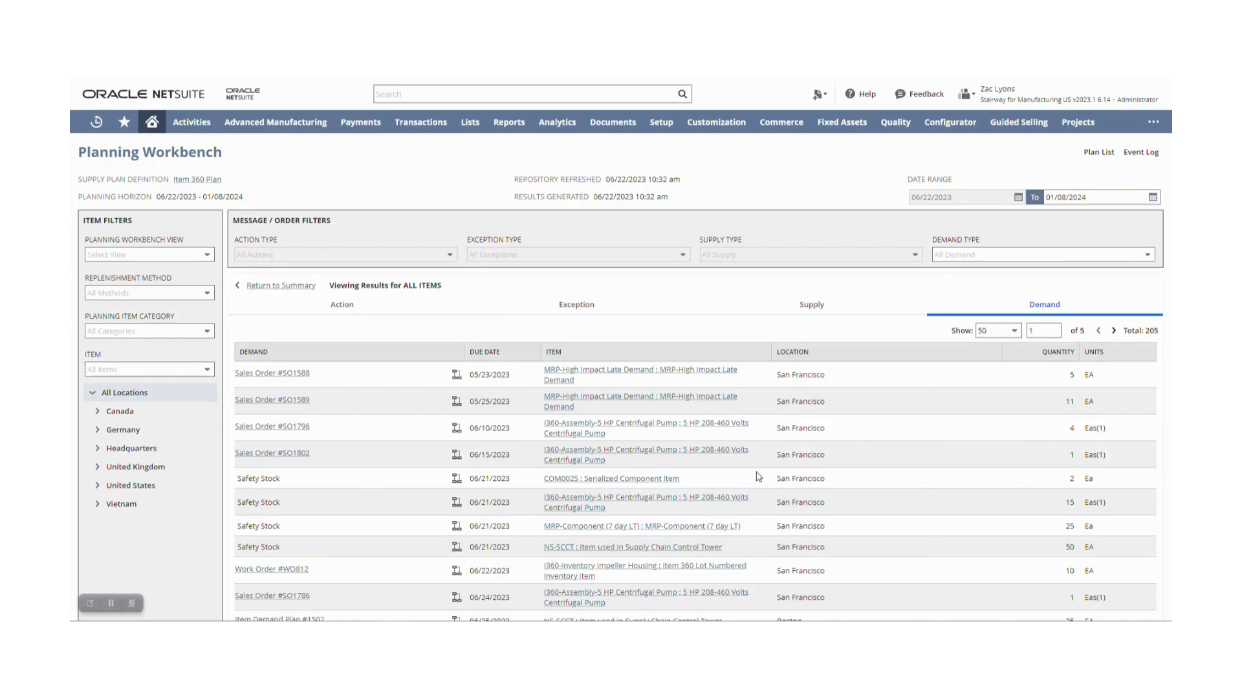
{"action": "scroll", "coordinate": [759, 476], "scroll_direction": "down", "scroll_amount": 15}
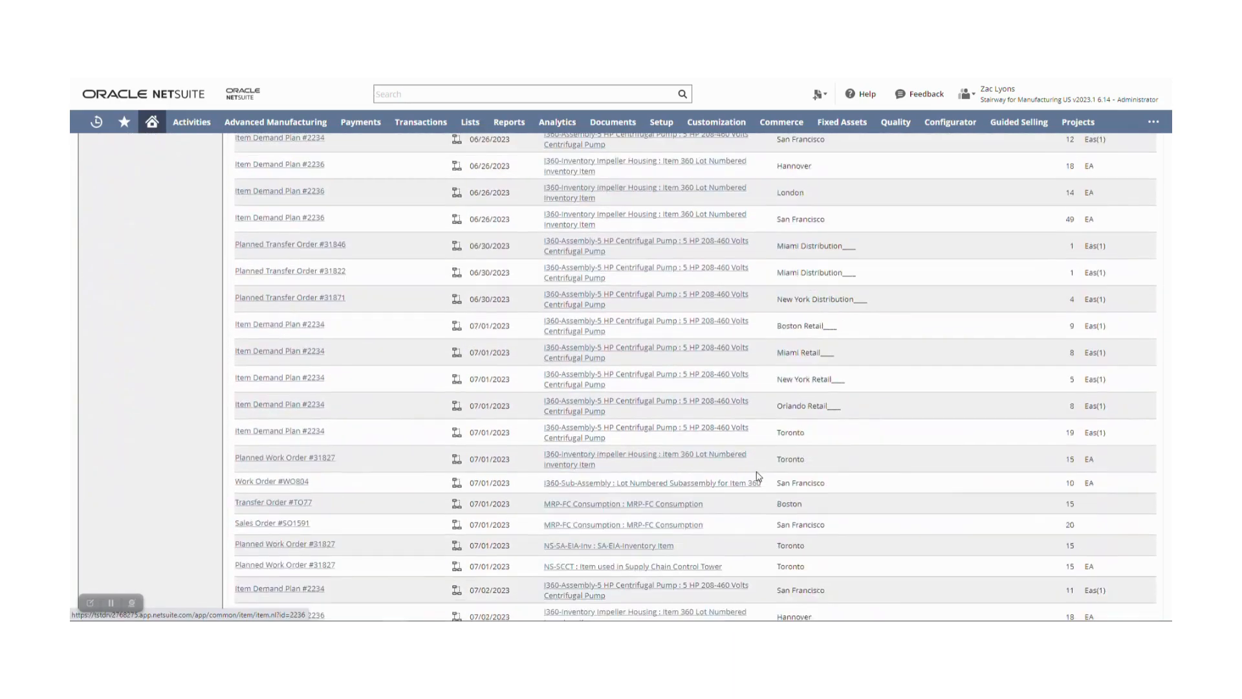
{"action": "scroll", "coordinate": [759, 477], "scroll_direction": "up", "scroll_amount": 15}
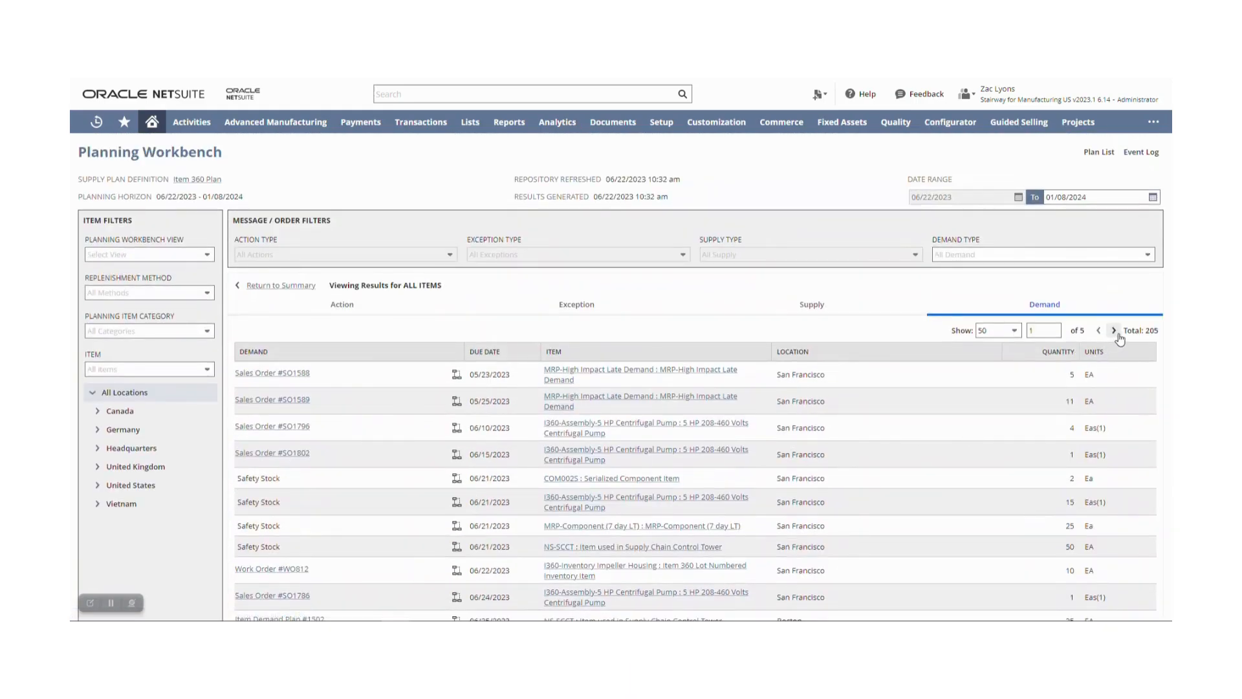
{"action": "left_click", "coordinate": [1119, 335]}
{"action": "left_click", "coordinate": [1120, 335]}
{"action": "left_click", "coordinate": [1120, 335]}
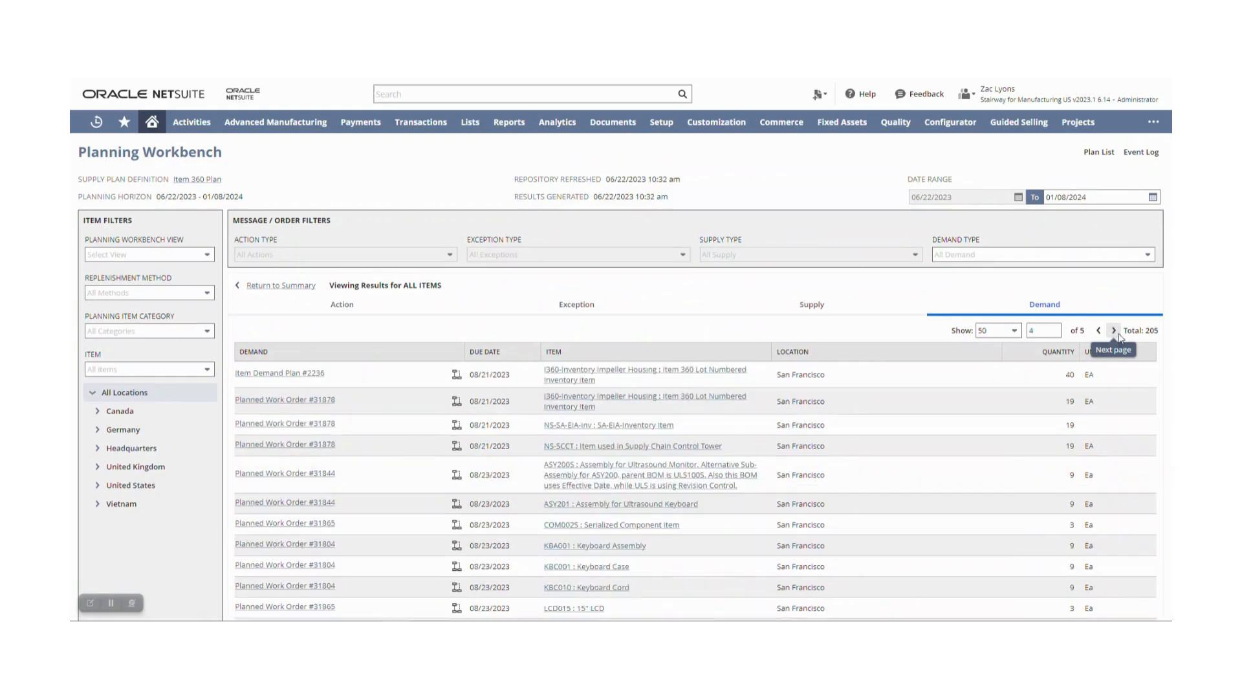
{"action": "left_click", "coordinate": [1120, 335]}
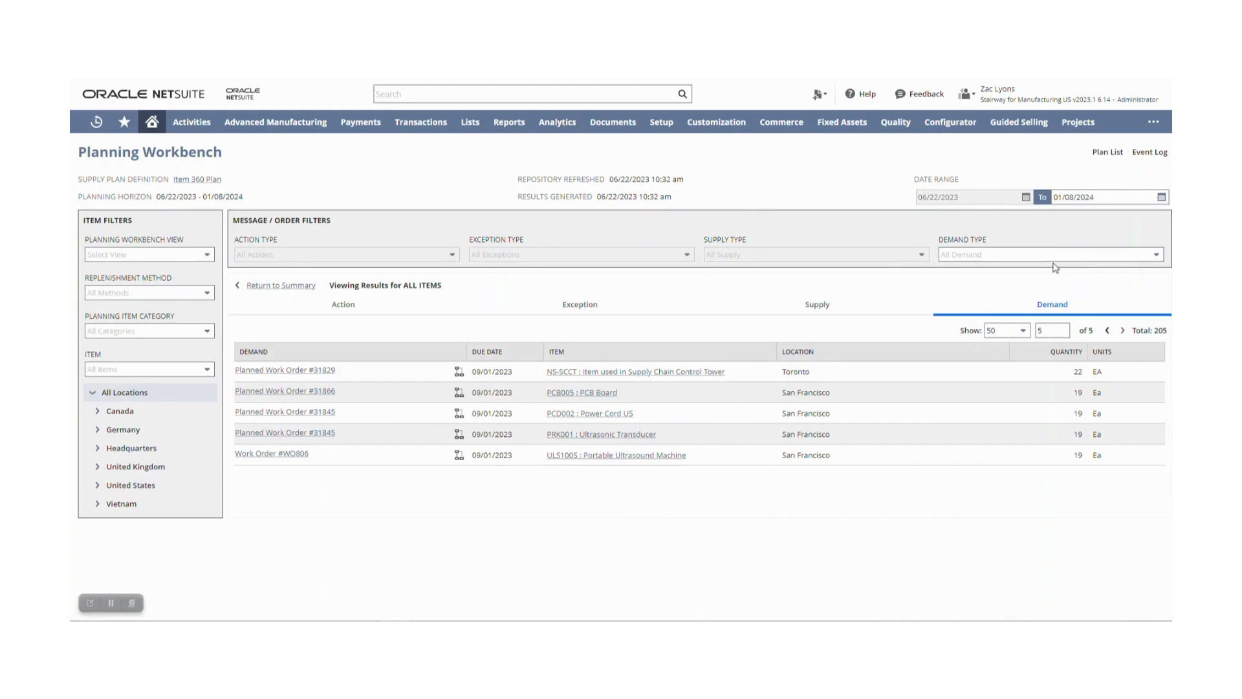
Filter the demand results by the Actual Demand type and look through the listed sales orders
{"action": "left_click", "coordinate": [1156, 258]}
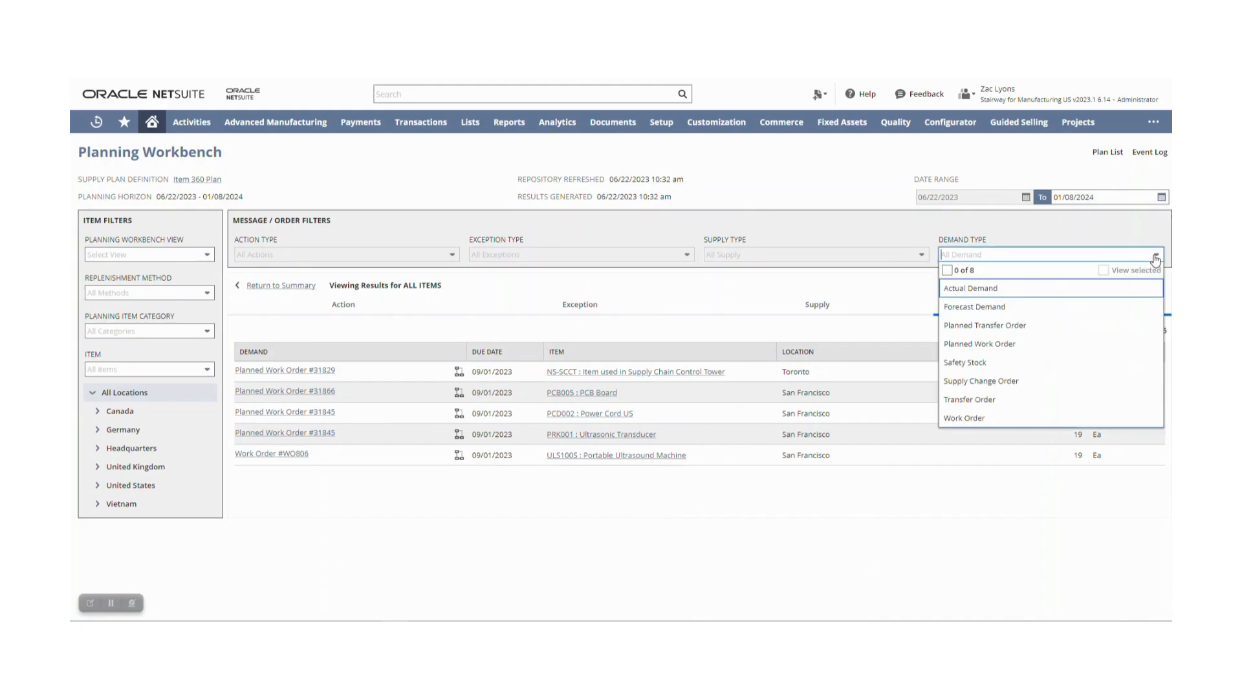
{"action": "left_click", "coordinate": [1011, 291]}
{"action": "left_click", "coordinate": [916, 296]}
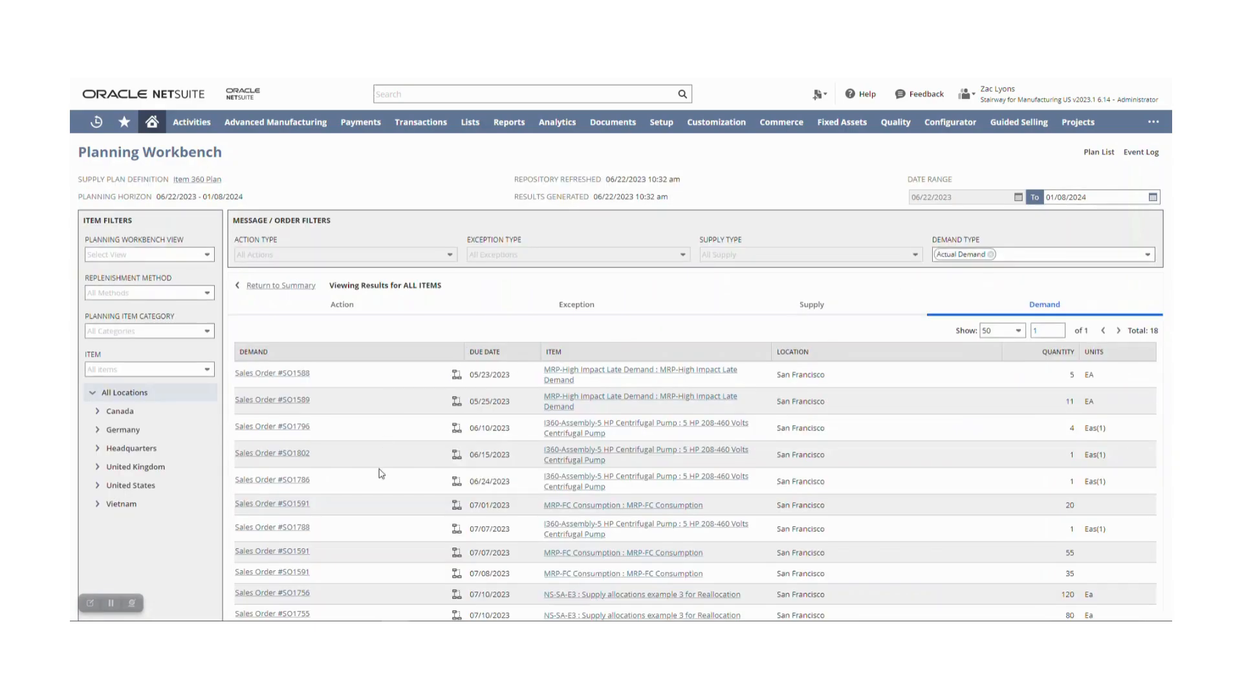
{"action": "scroll", "coordinate": [382, 479], "scroll_direction": "down", "scroll_amount": 1}
{"action": "scroll", "coordinate": [381, 479], "scroll_direction": "down", "scroll_amount": 3}
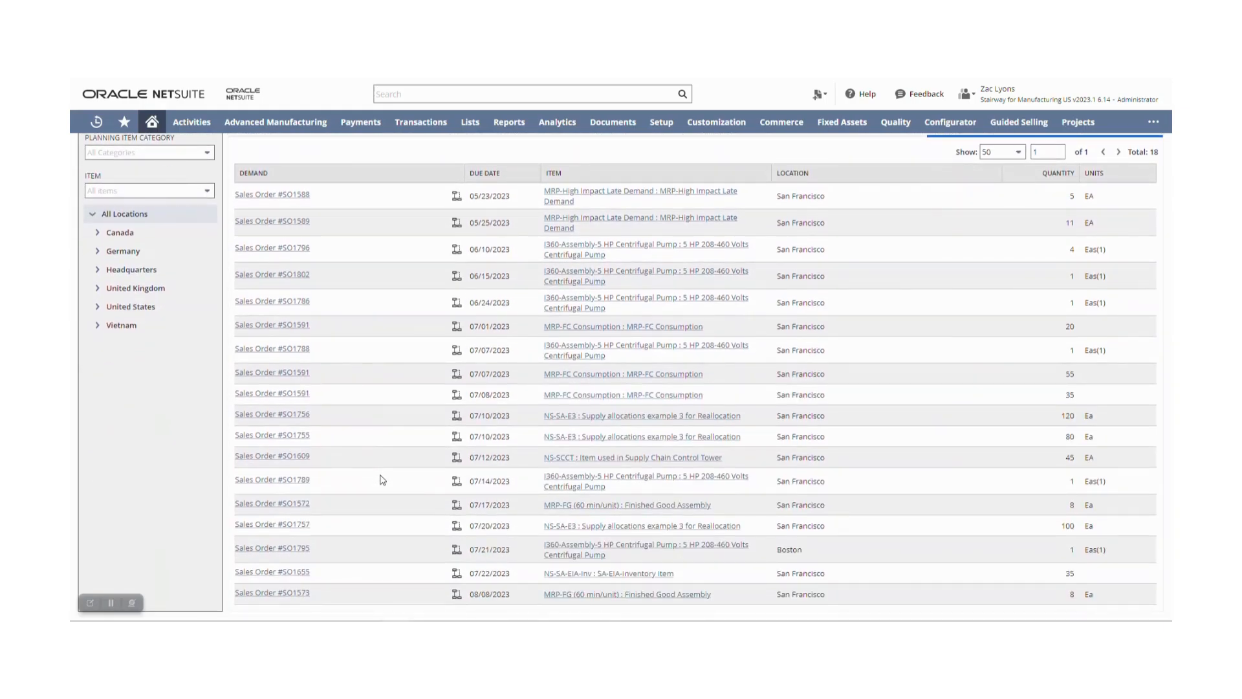
Inspect the pegging of the sales order due 07/17/2023, expanding every level down to the planned purchase order, and close it
{"action": "left_click", "coordinate": [457, 505]}
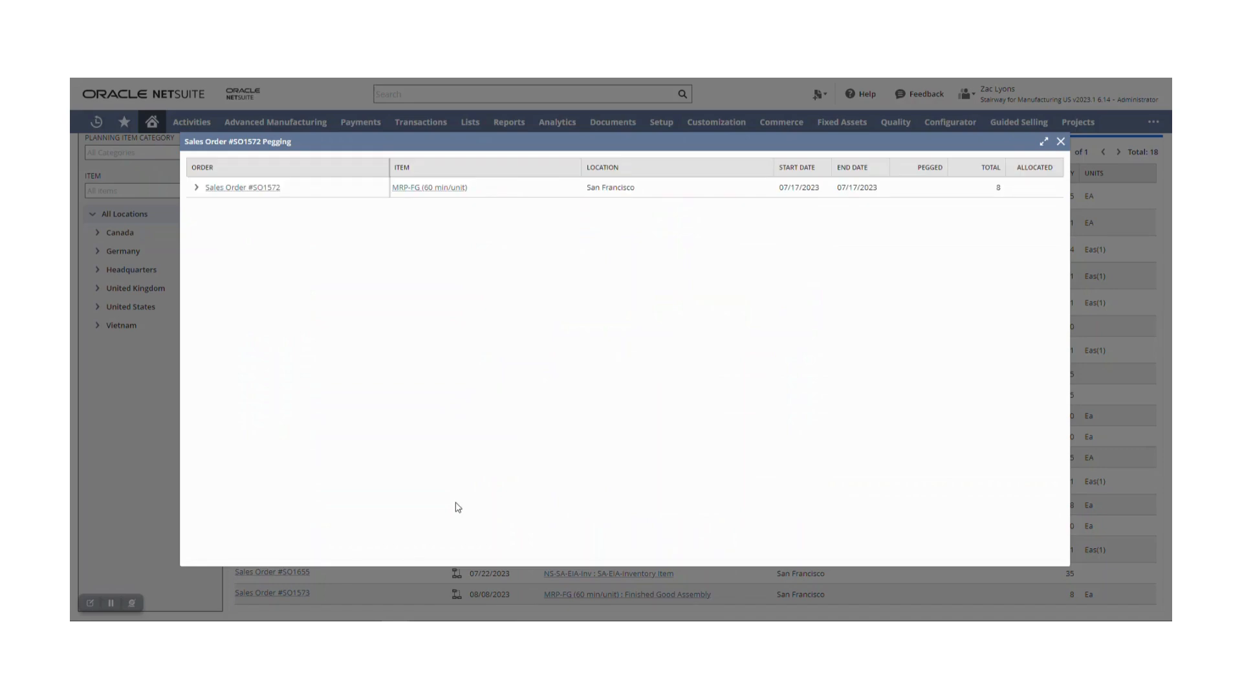
{"action": "left_click", "coordinate": [197, 189]}
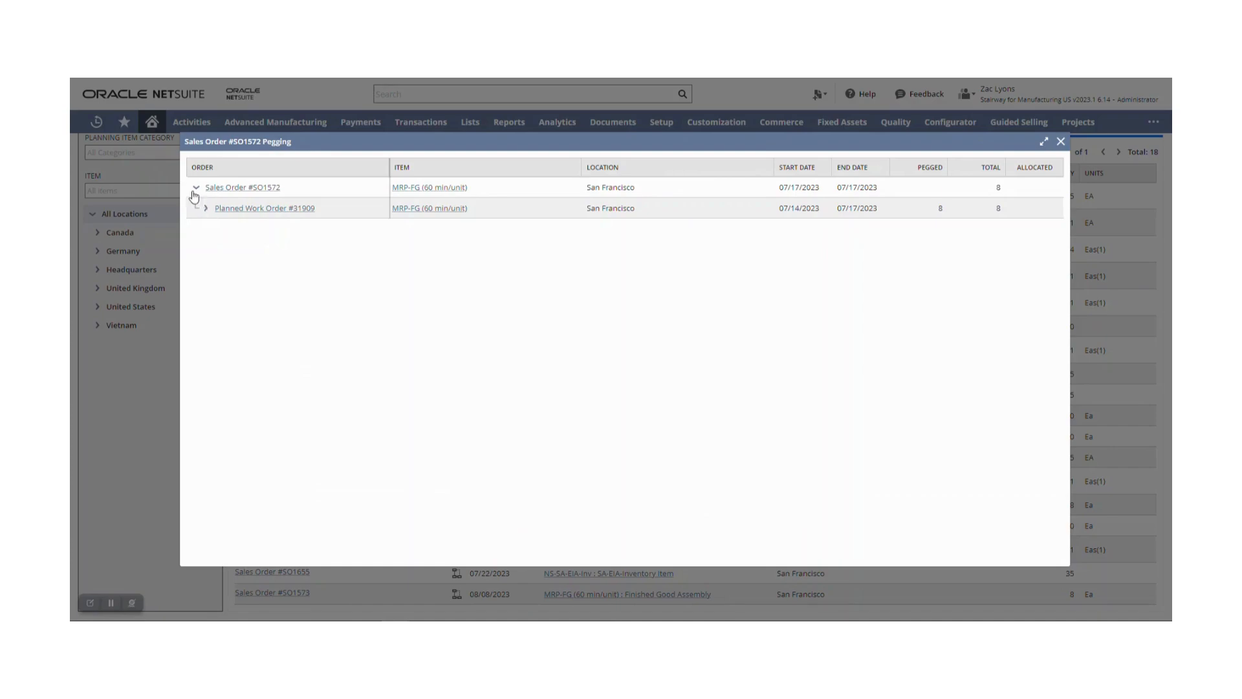
{"action": "left_click", "coordinate": [207, 209]}
{"action": "left_click", "coordinate": [215, 231]}
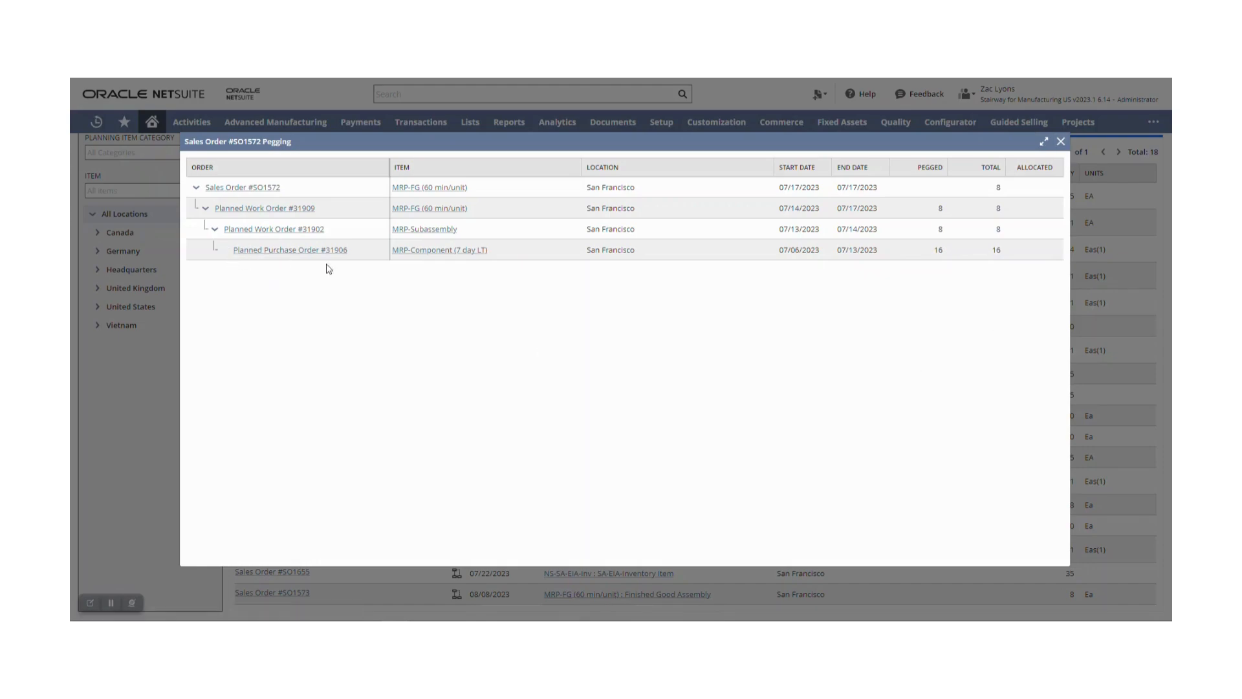
{"action": "left_click", "coordinate": [1061, 148]}
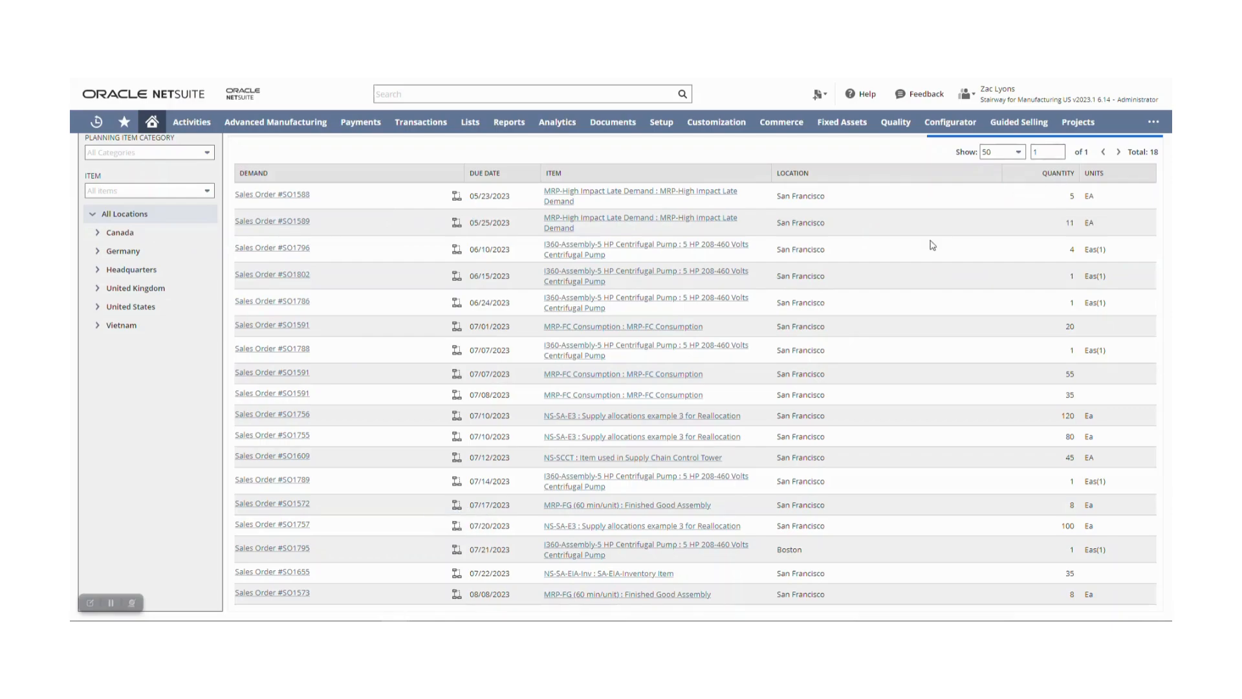
Clear the demand type filter and show the supply results for all items, limited to the Purchase Order supply type
{"action": "scroll", "coordinate": [932, 244], "scroll_direction": "up", "scroll_amount": 3}
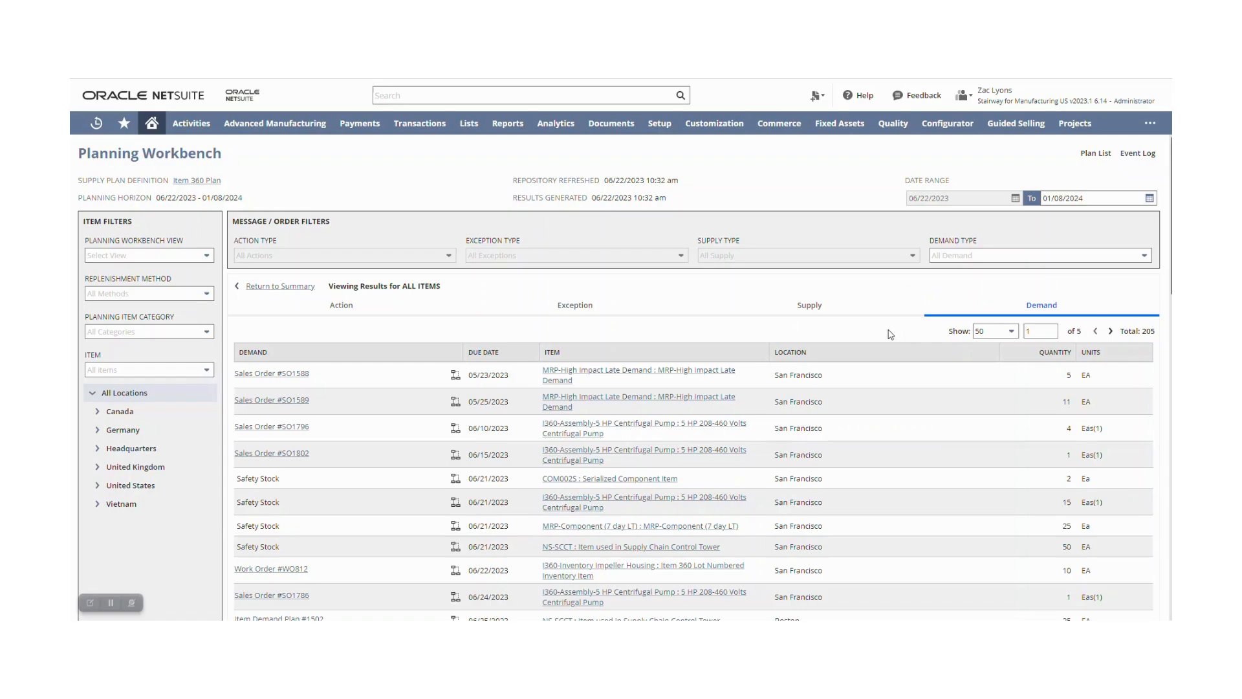
{"action": "left_click", "coordinate": [869, 318]}
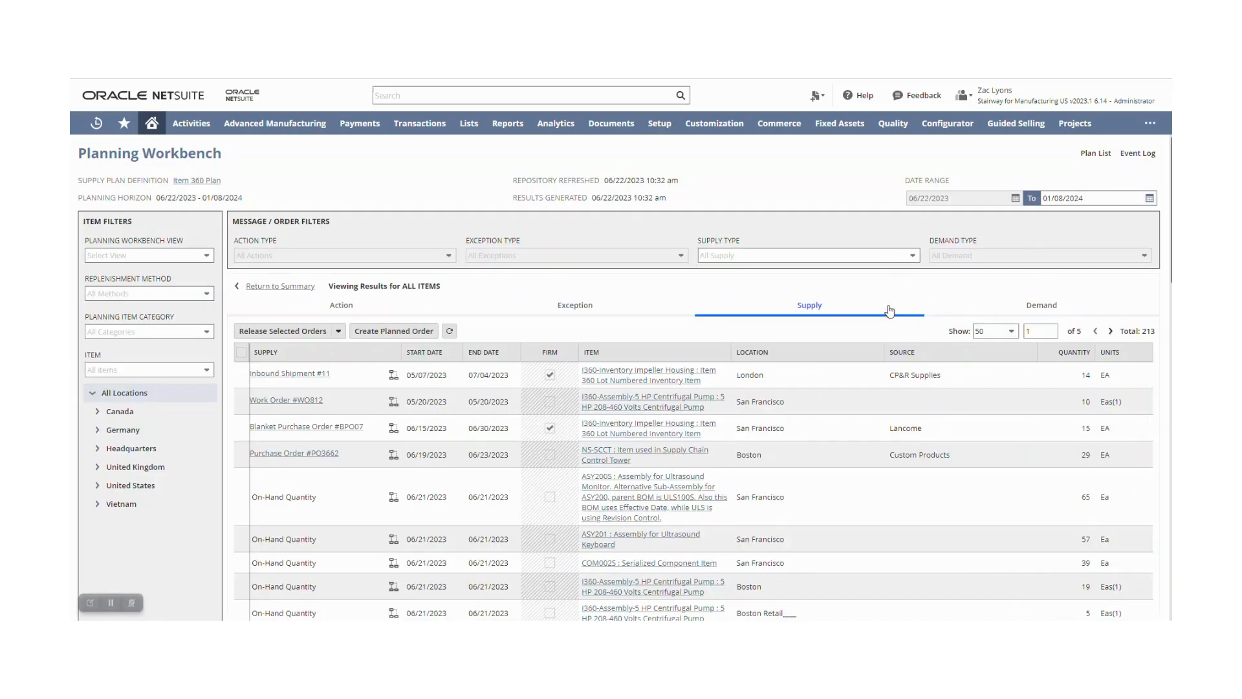
{"action": "left_click", "coordinate": [908, 256]}
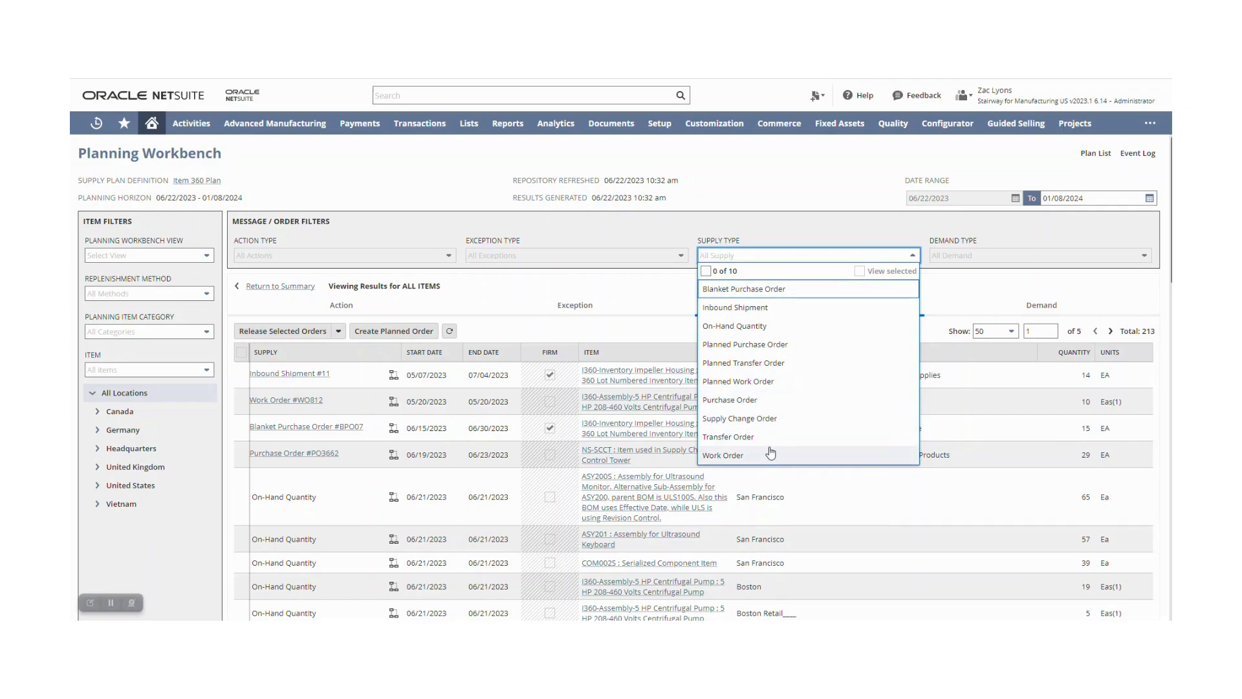
{"action": "left_click", "coordinate": [794, 401]}
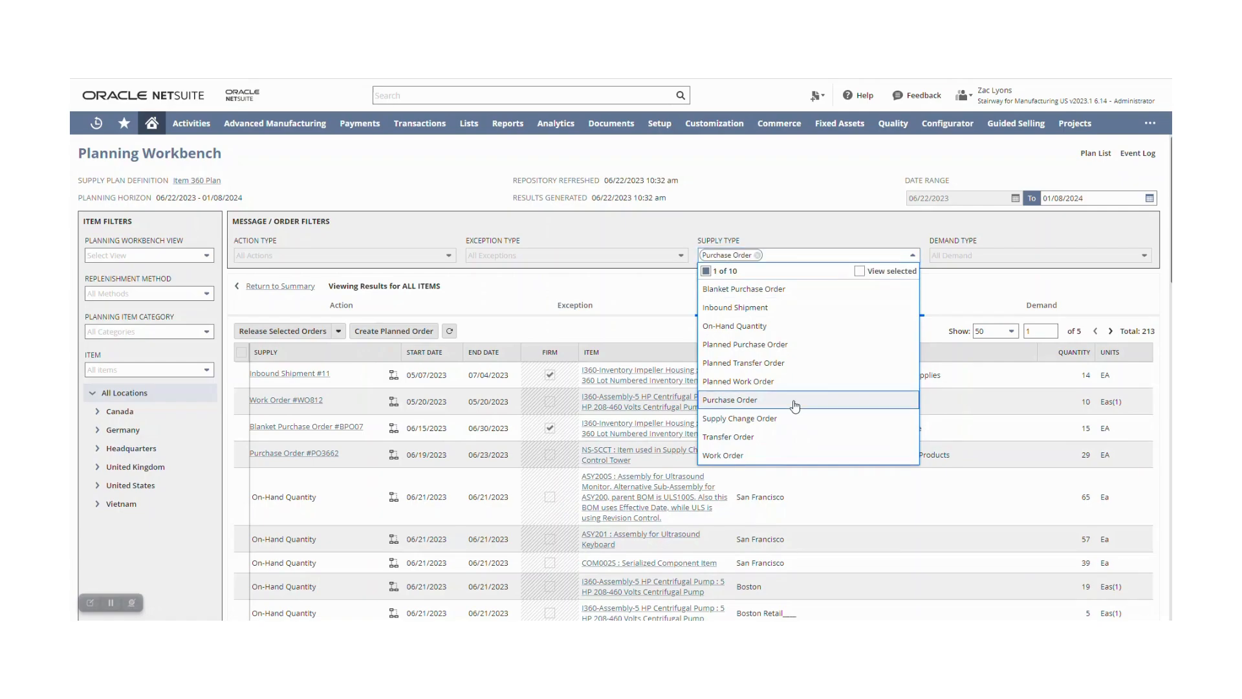
{"action": "left_click", "coordinate": [762, 198]}
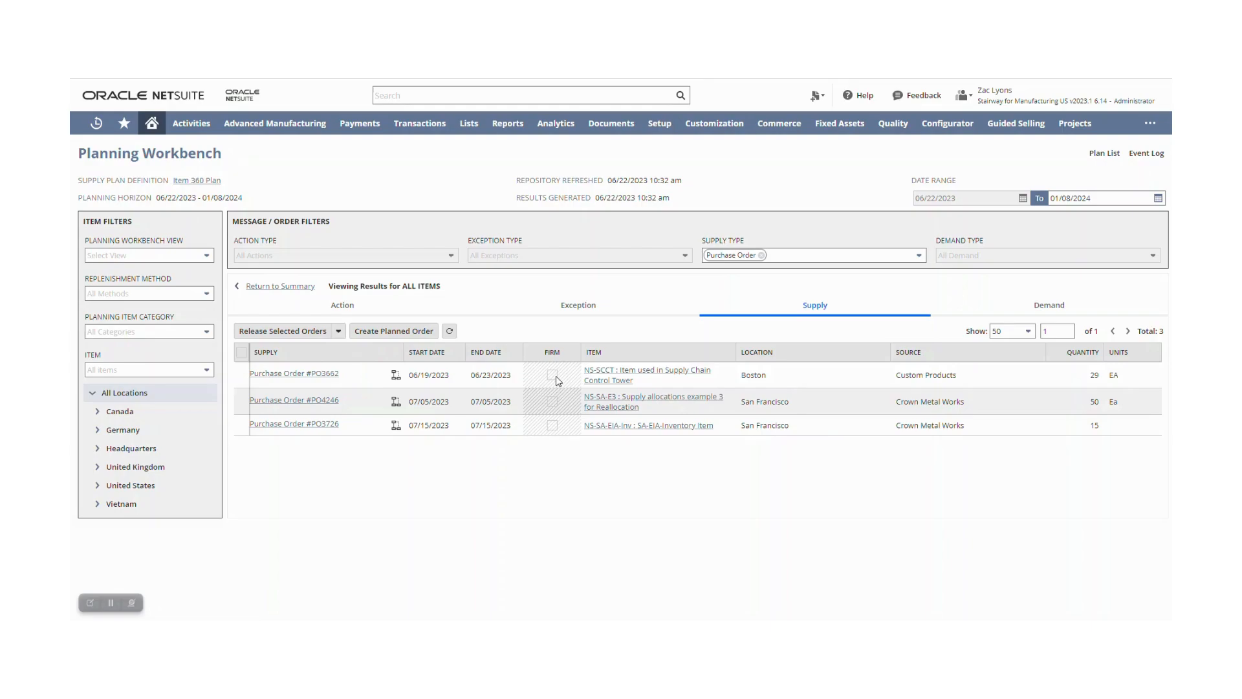
Replace the supply type filter with Planned Purchase Order
{"action": "left_click", "coordinate": [762, 256]}
{"action": "left_click", "coordinate": [896, 258]}
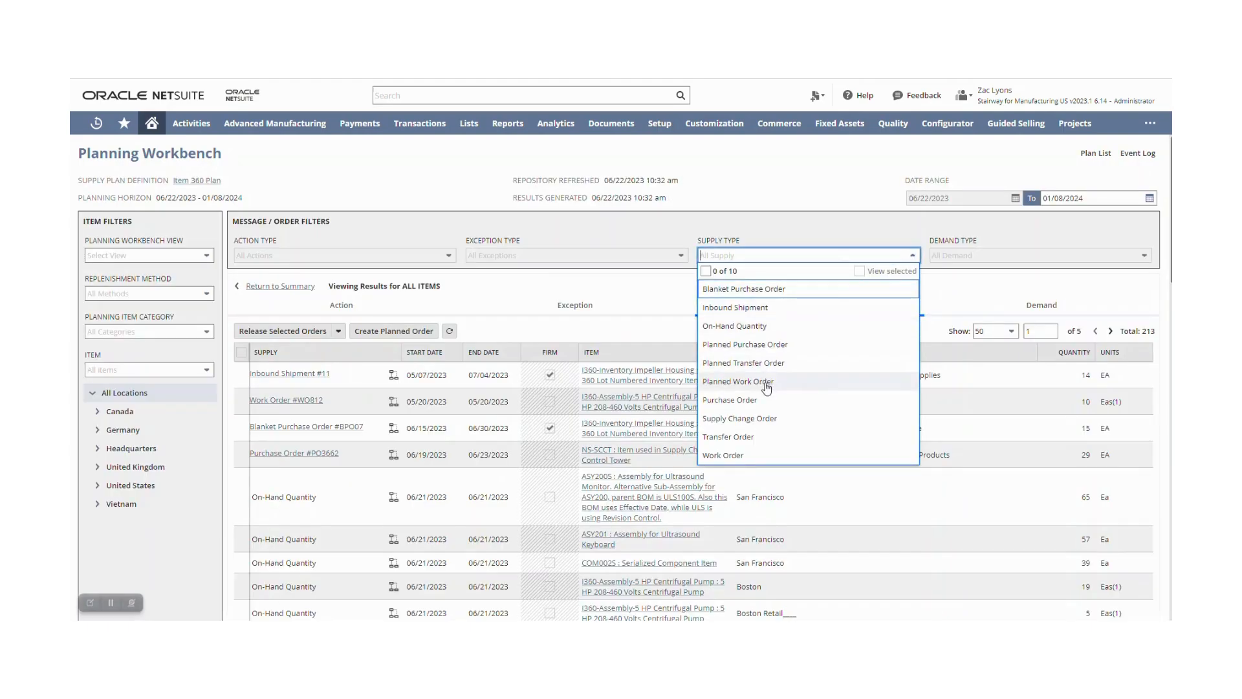
{"action": "left_click", "coordinate": [777, 344]}
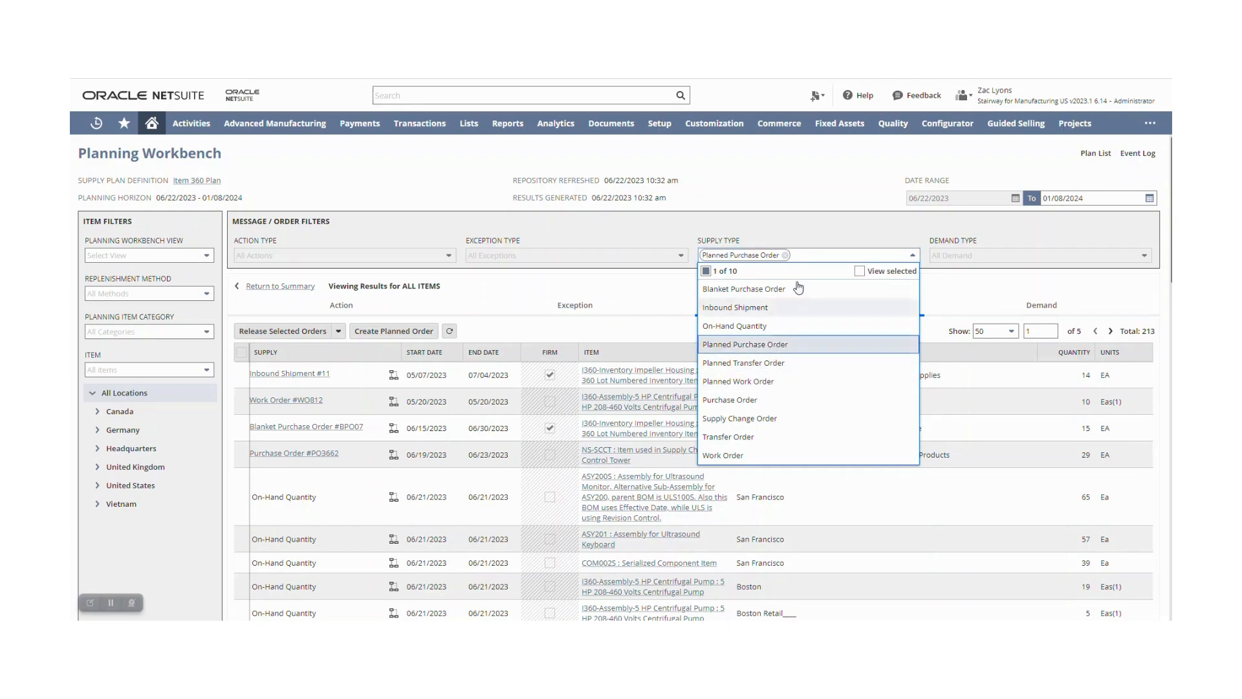
{"action": "right_click", "coordinate": [848, 189]}
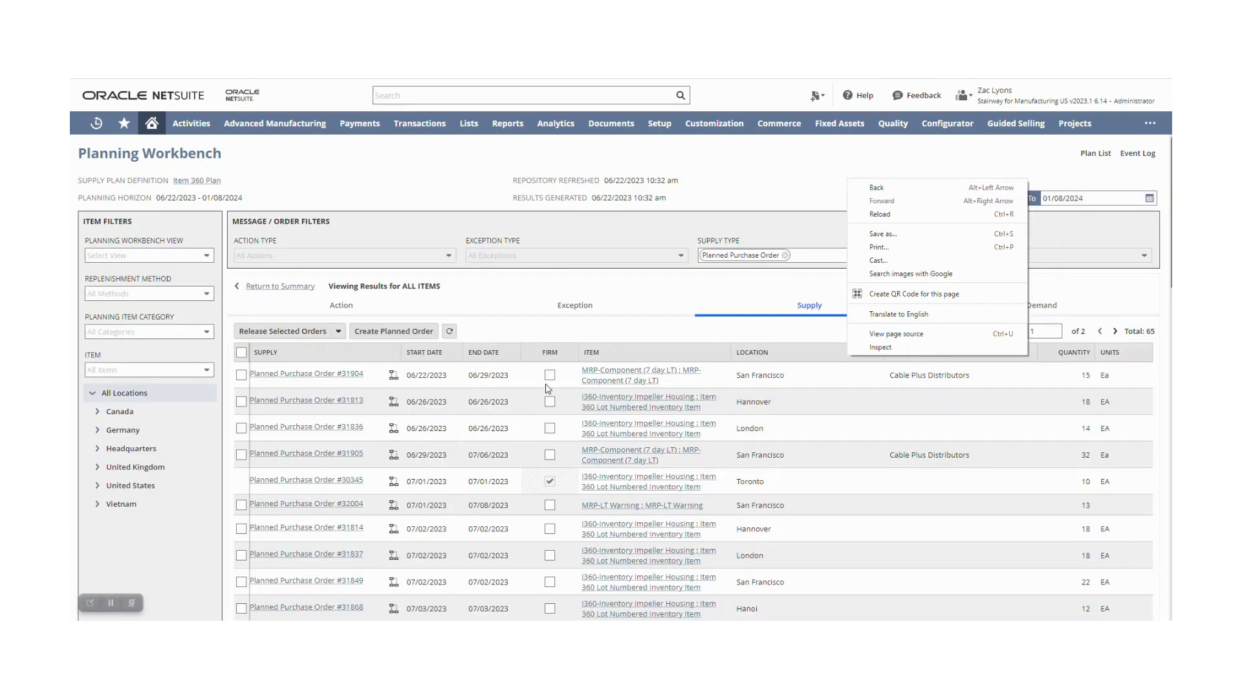
Release the San Francisco planned purchase order for MRP-Component (7 day LT) that starts 07/06/2023 and ends 07/13/2023
{"action": "left_click", "coordinate": [835, 175]}
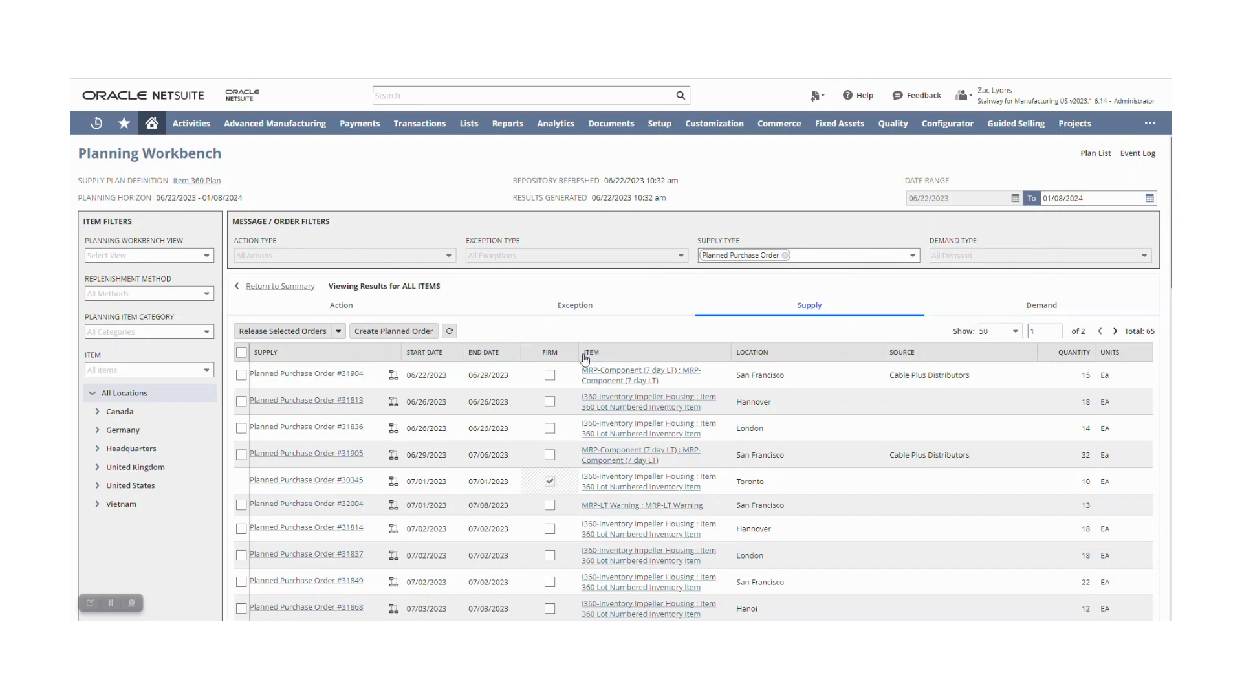
{"action": "scroll", "coordinate": [561, 400], "scroll_direction": "down", "scroll_amount": 3}
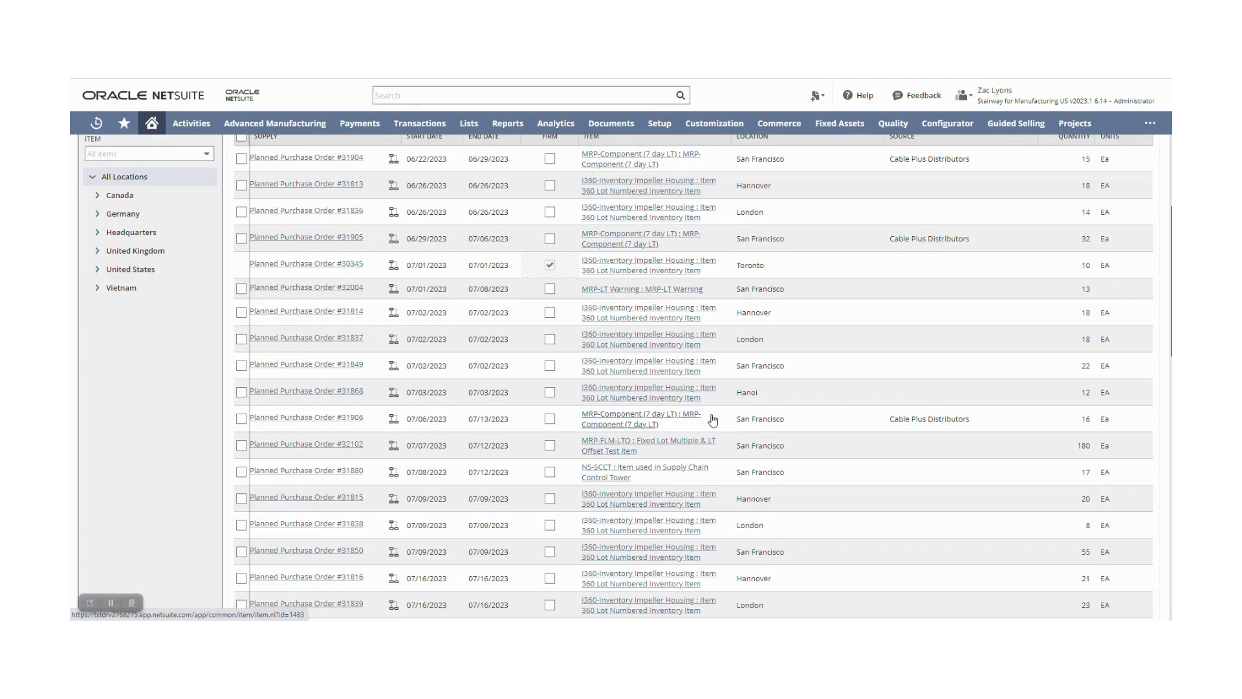
{"action": "left_click", "coordinate": [241, 419]}
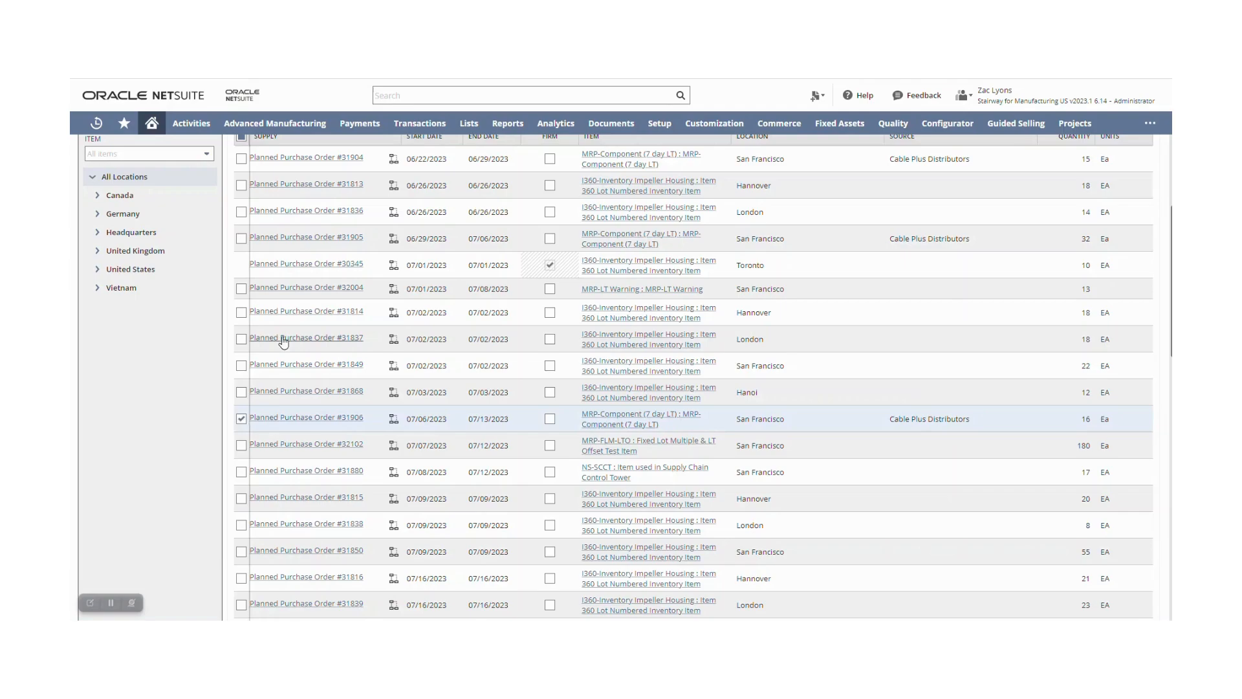
{"action": "scroll", "coordinate": [288, 338], "scroll_direction": "up", "scroll_amount": 2}
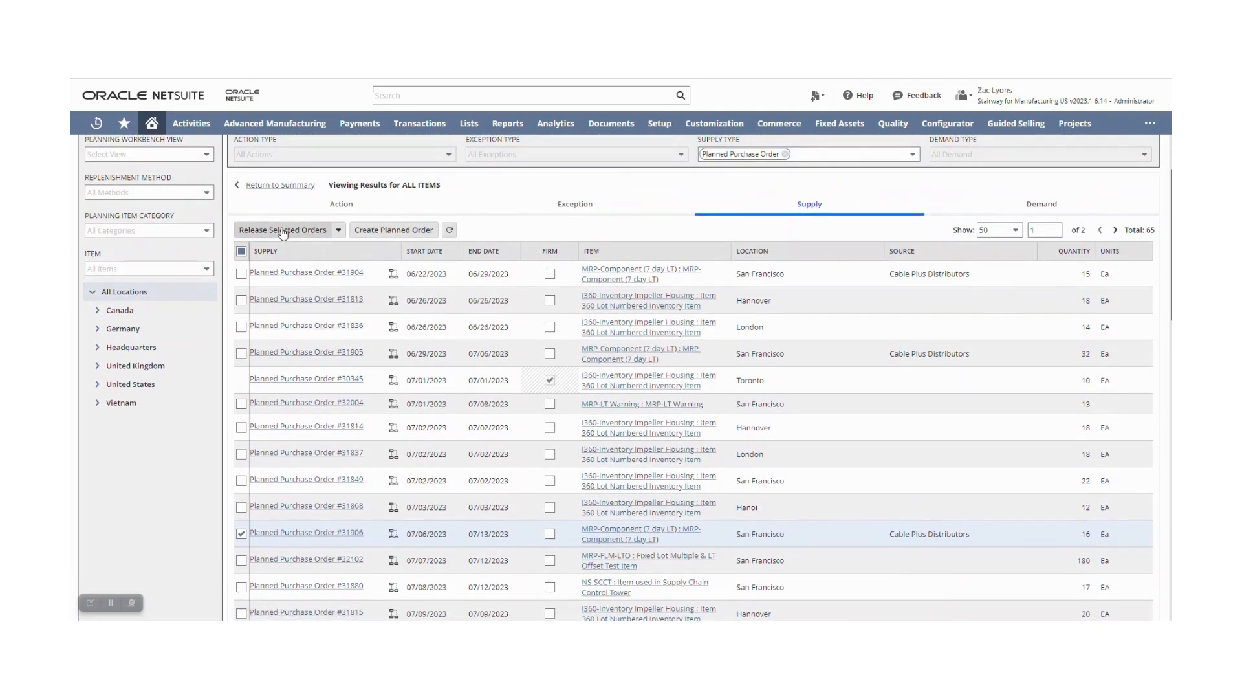
{"action": "left_click", "coordinate": [282, 232]}
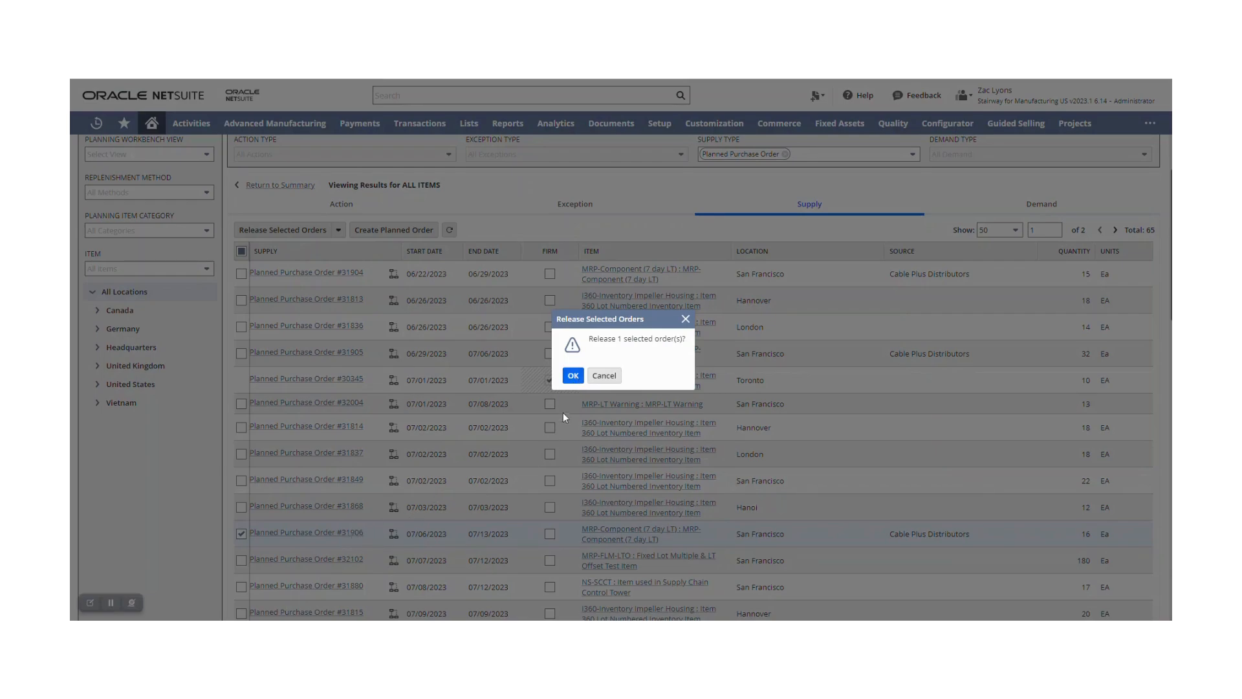
{"action": "left_click", "coordinate": [573, 378]}
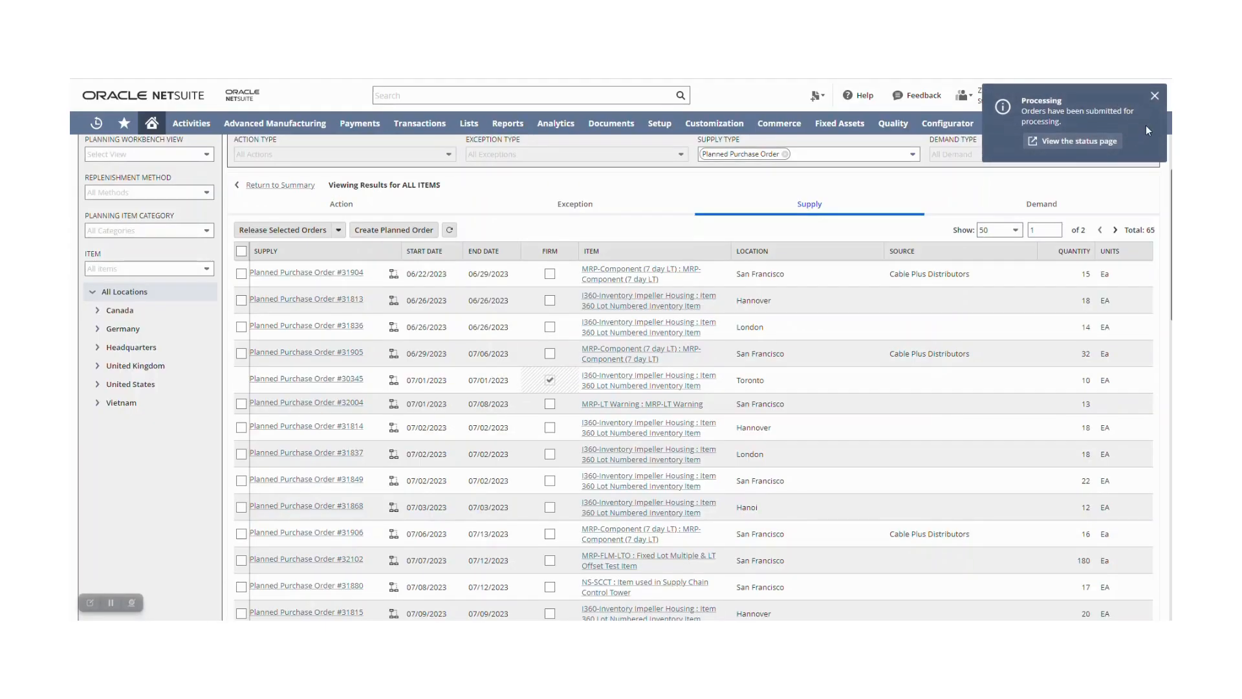
Go to the Order Items page for supply planning and show its planned orders
{"action": "right_click", "coordinate": [1162, 94]}
{"action": "left_click", "coordinate": [702, 191]}
{"action": "mouse_move", "coordinate": [419, 130]}
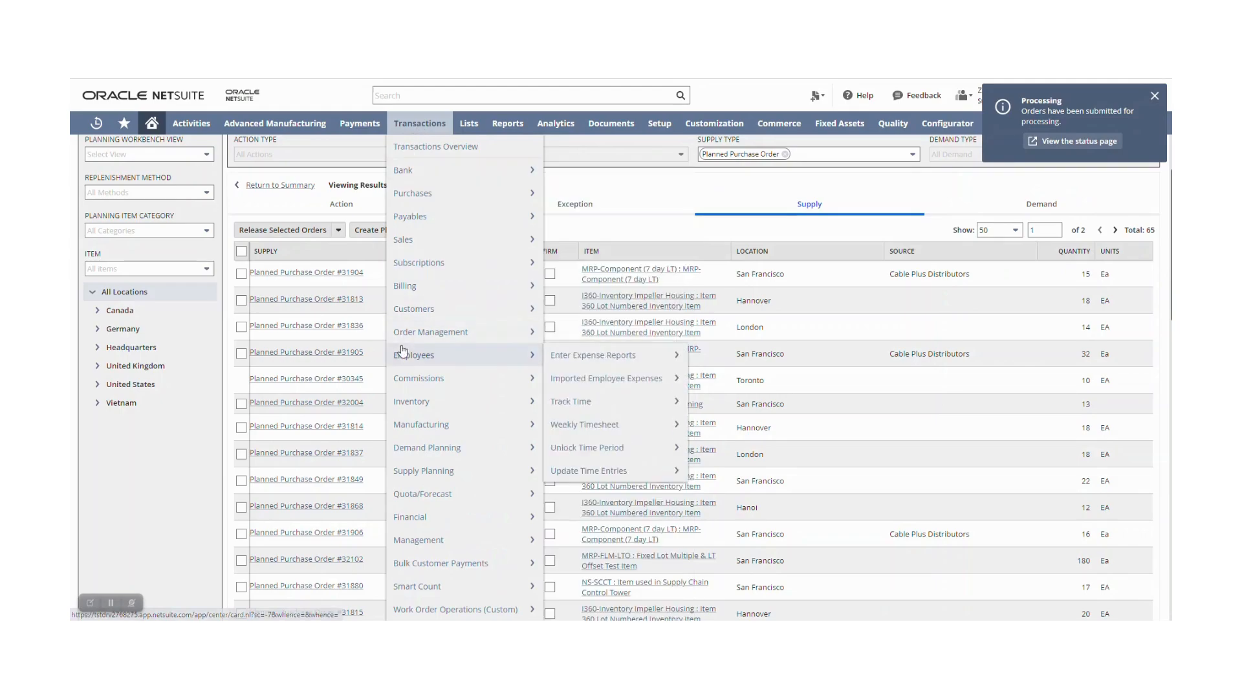
{"action": "mouse_move", "coordinate": [445, 471]}
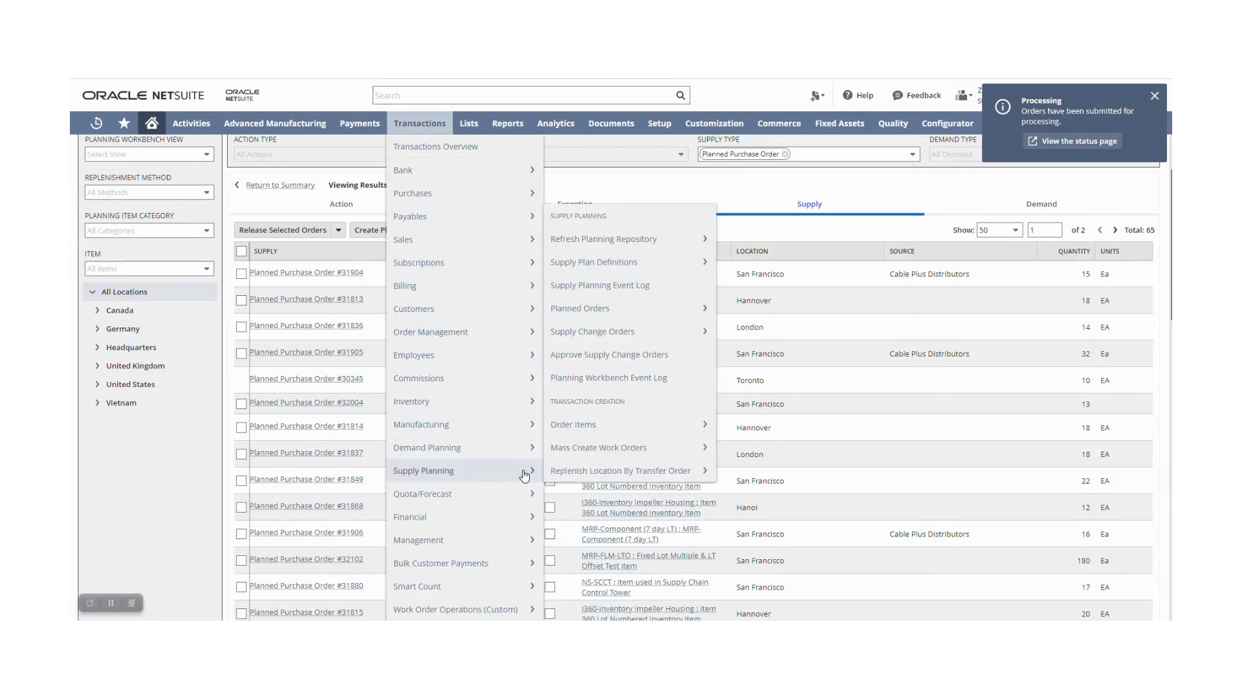
{"action": "mouse_move", "coordinate": [615, 428]}
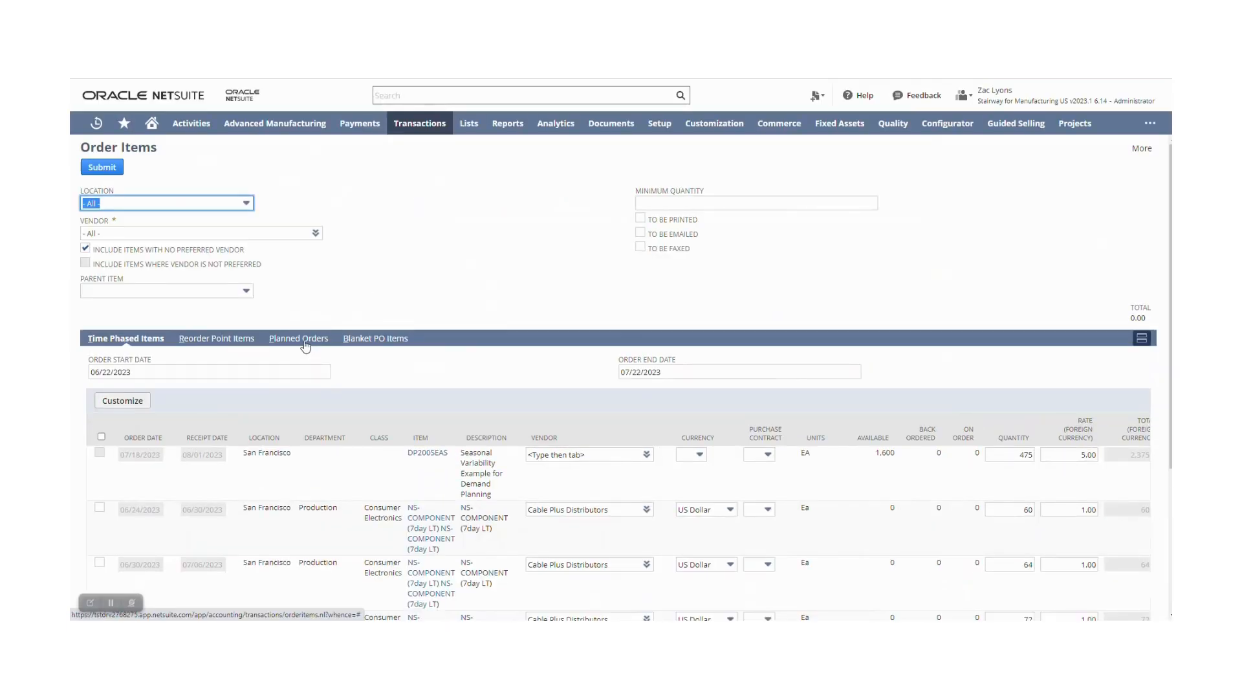
{"action": "left_click", "coordinate": [304, 343]}
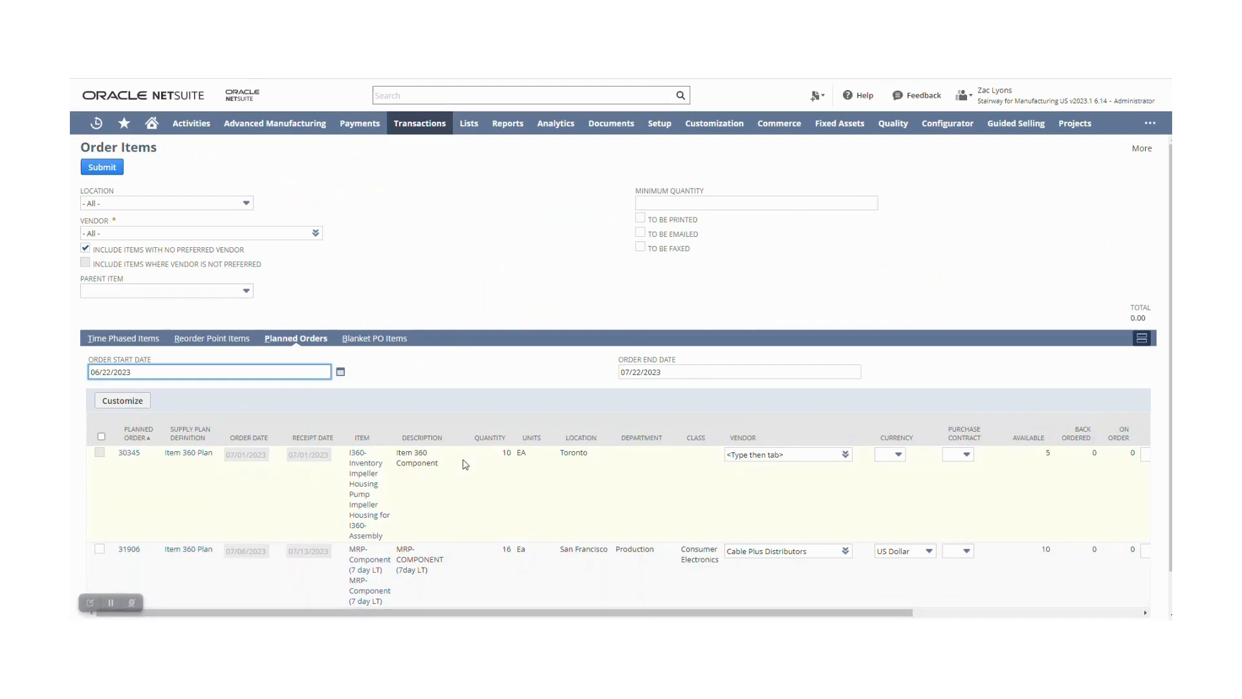
{"action": "scroll", "coordinate": [466, 464], "scroll_direction": "down", "scroll_amount": 1}
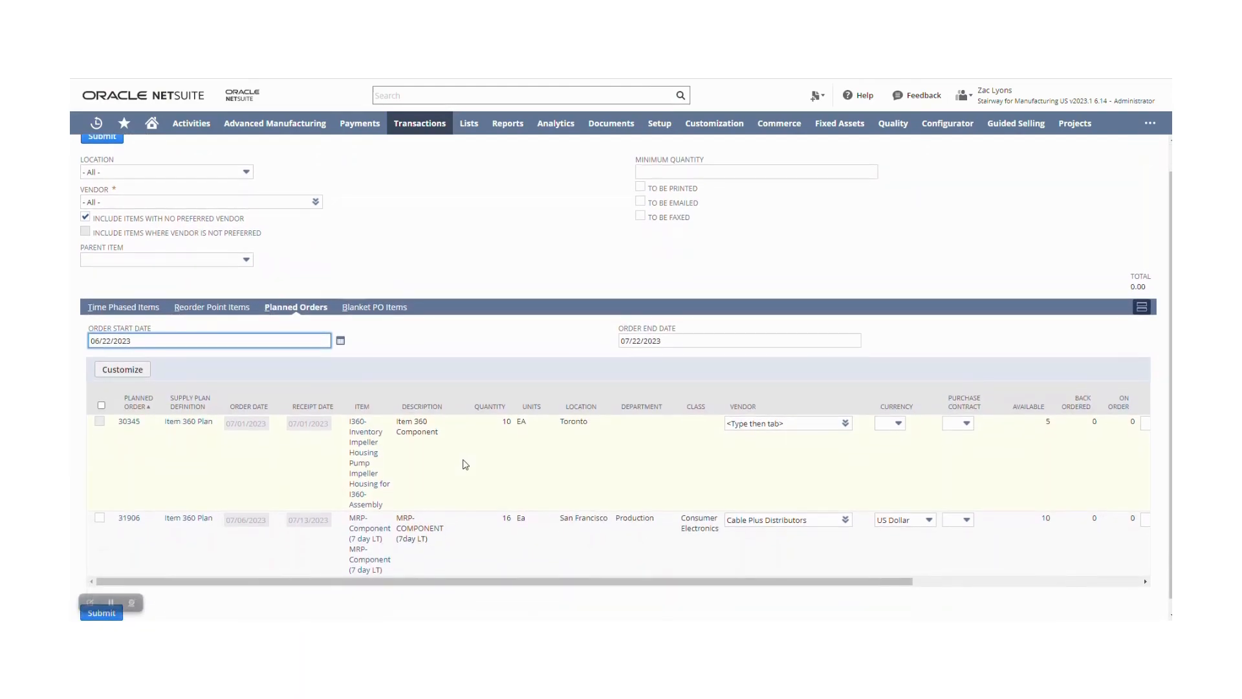
Select the MRP-Component (7 day LT) planned order for San Francisco and set its order quantity to 20
{"action": "left_click", "coordinate": [100, 517]}
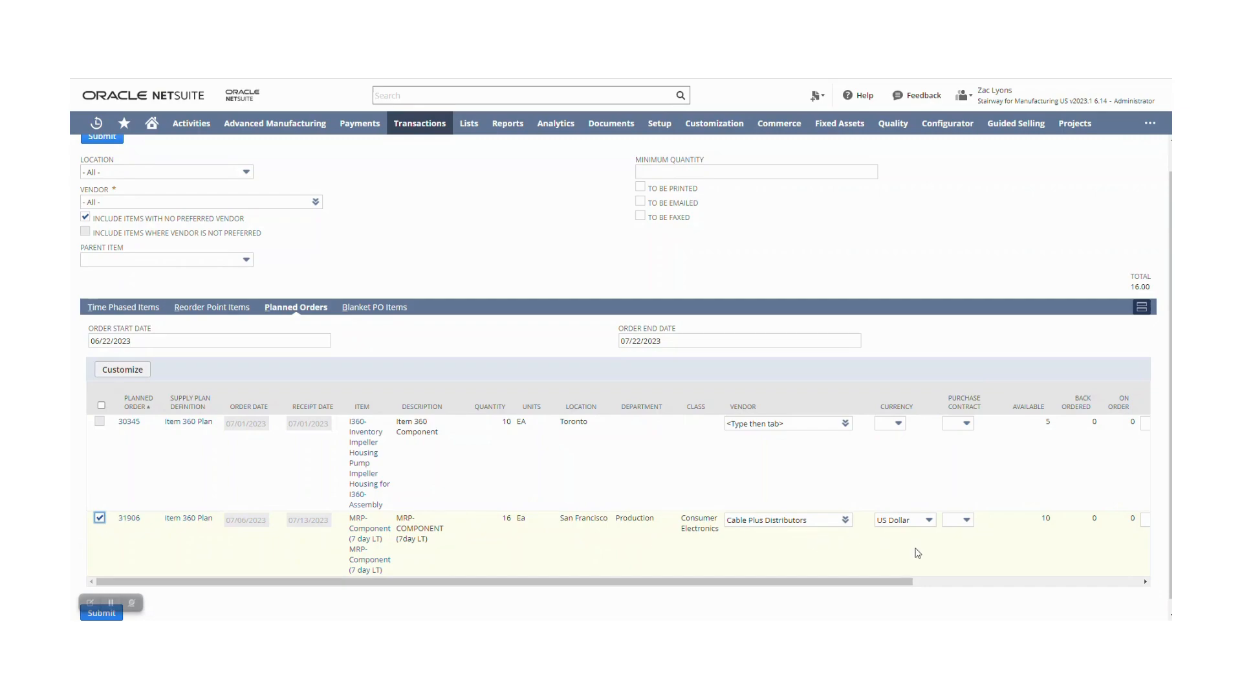
{"action": "scroll", "coordinate": [916, 552], "scroll_direction": "right", "scroll_amount": 3}
{"action": "scroll", "coordinate": [916, 553], "scroll_direction": "right", "scroll_amount": 2}
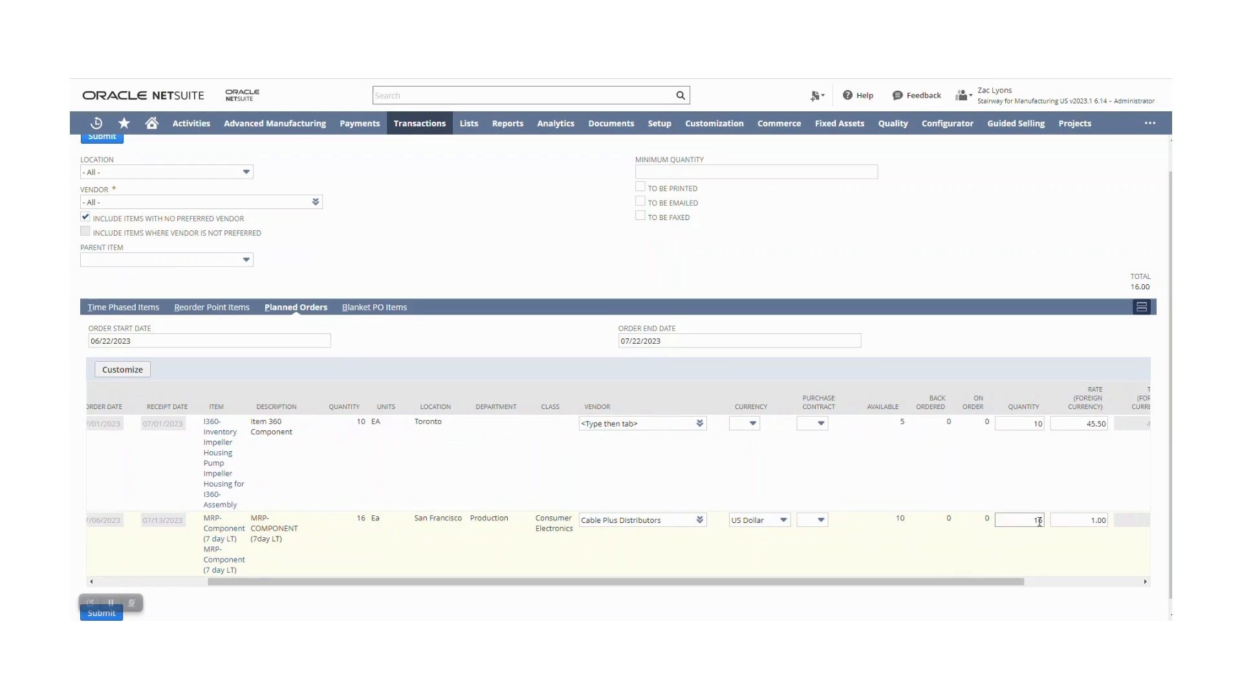
{"action": "left_click", "coordinate": [1031, 521]}
{"action": "type", "text": "20"}
{"action": "left_click", "coordinate": [1062, 550]}
{"action": "left_click_drag", "start_coordinate": [1021, 583], "coordinate": [1131, 593]}
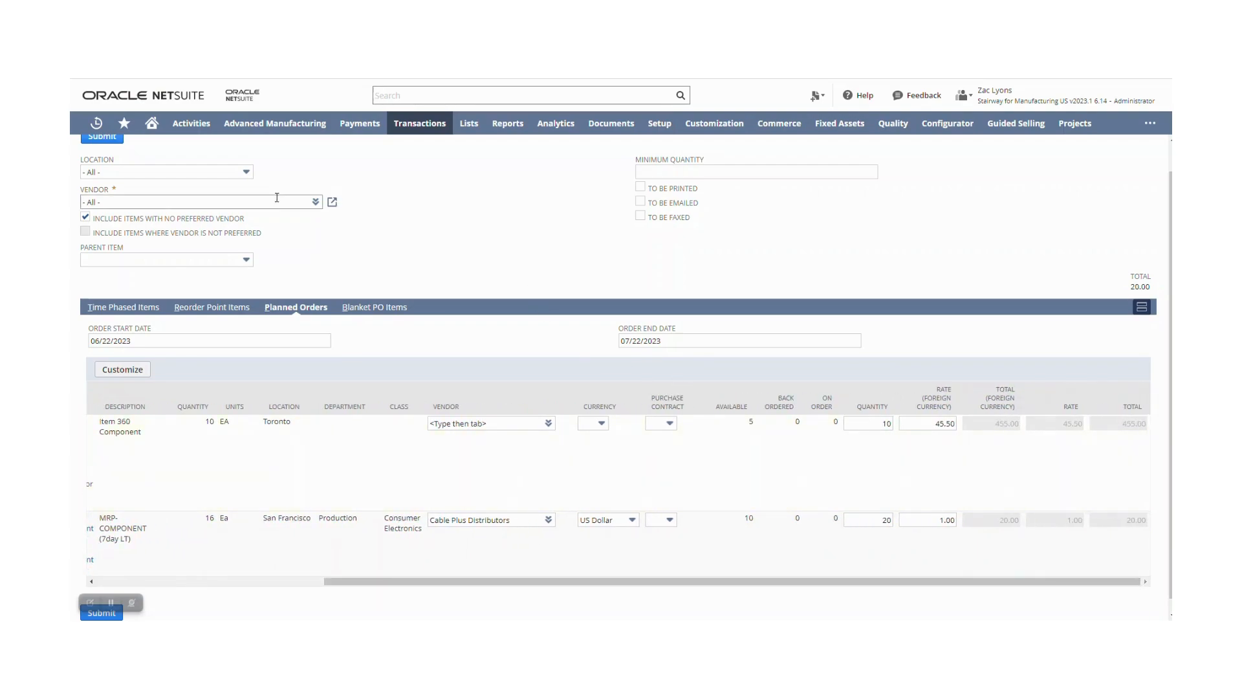
Submit the selected planned order and open the processed Cable Plus Distributors purchase order to review its item line
{"action": "scroll", "coordinate": [466, 194], "scroll_direction": "up", "scroll_amount": 1}
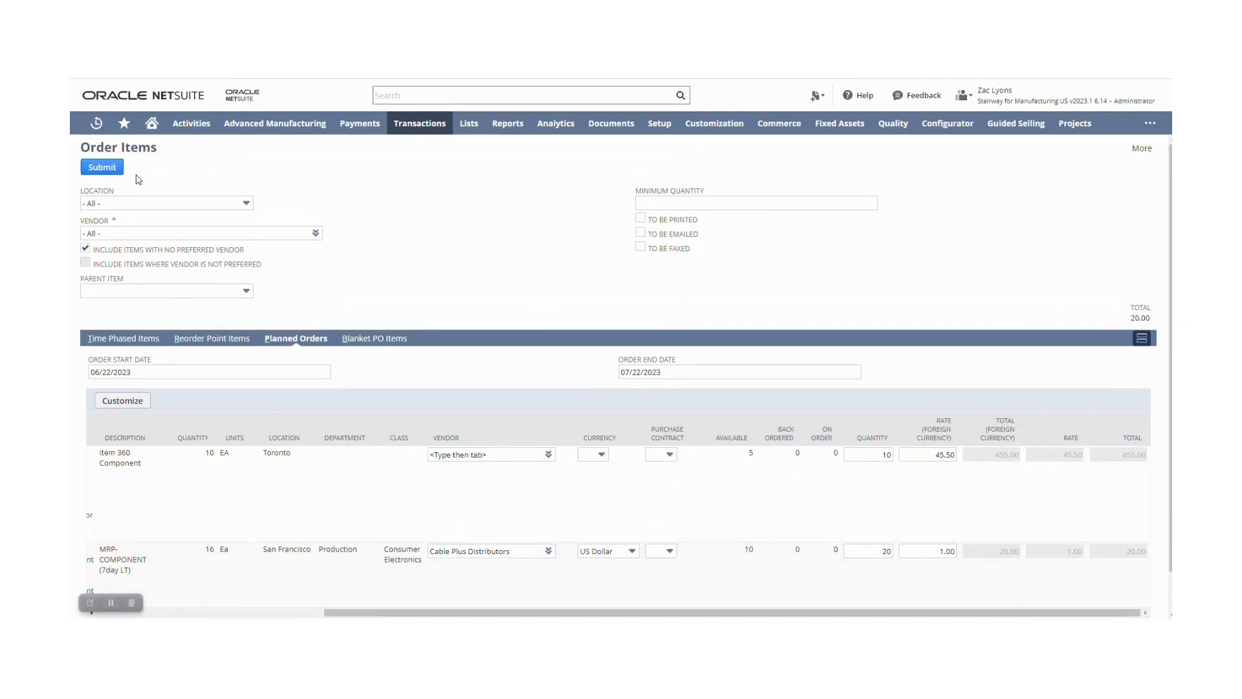
{"action": "left_click", "coordinate": [116, 171]}
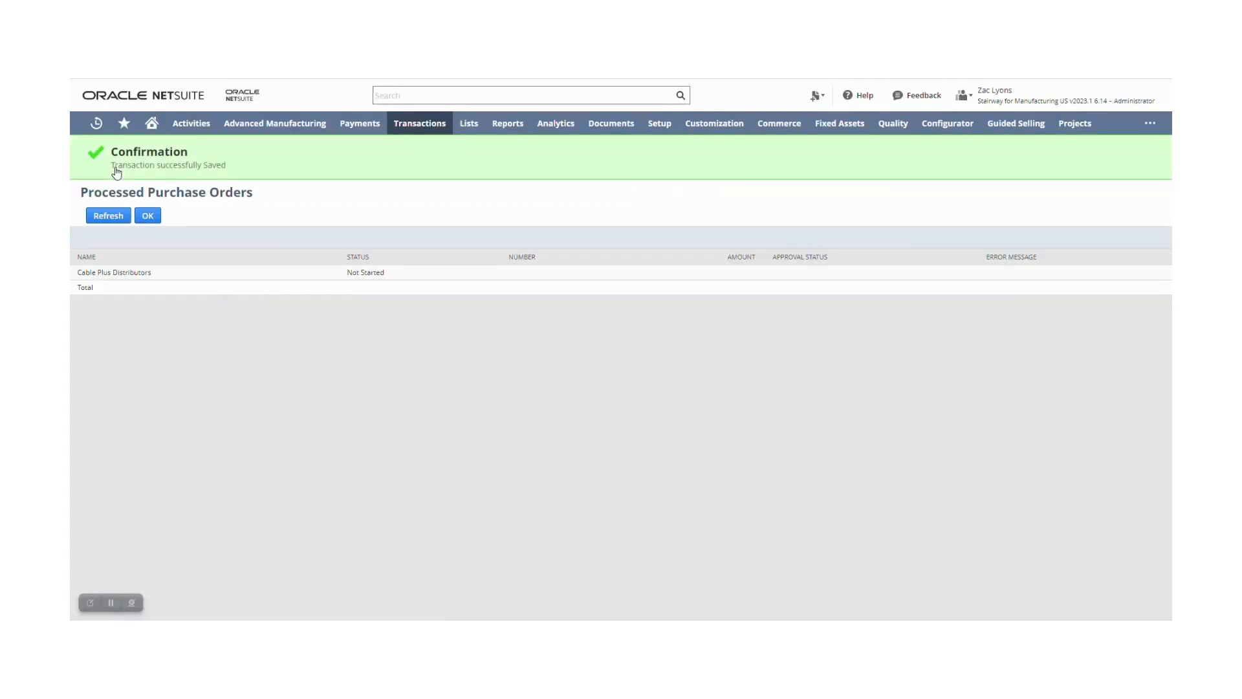
{"action": "left_click", "coordinate": [119, 220]}
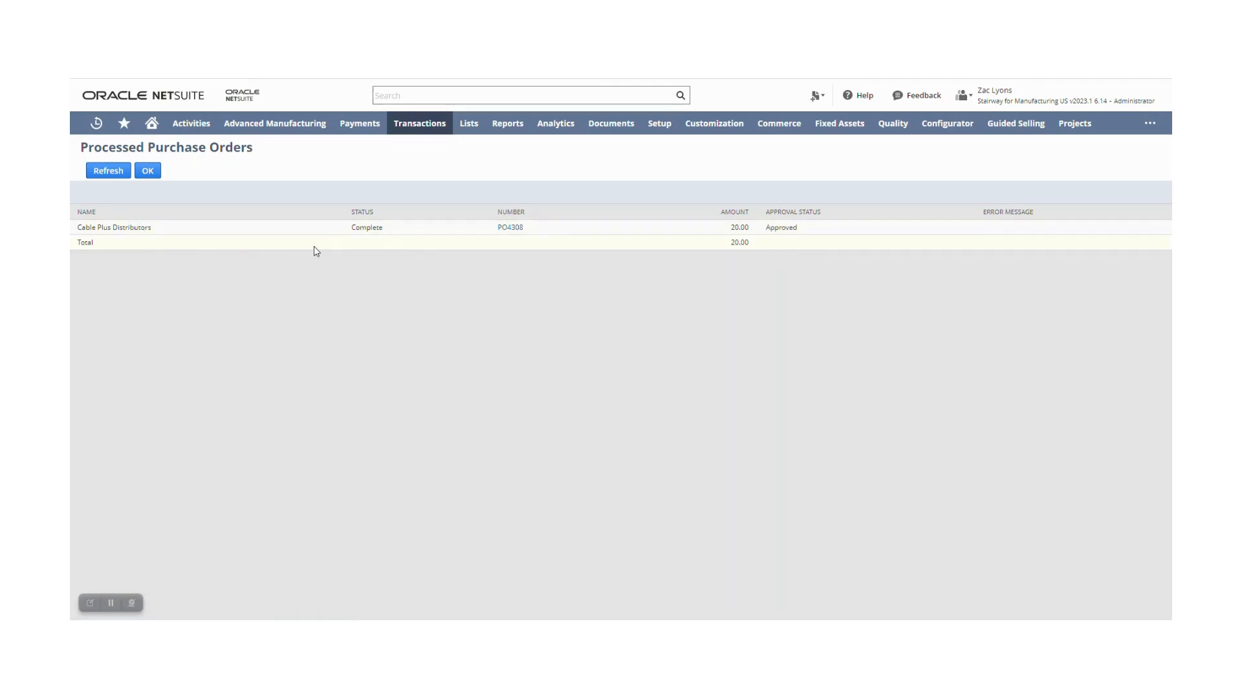
{"action": "left_click", "coordinate": [516, 229]}
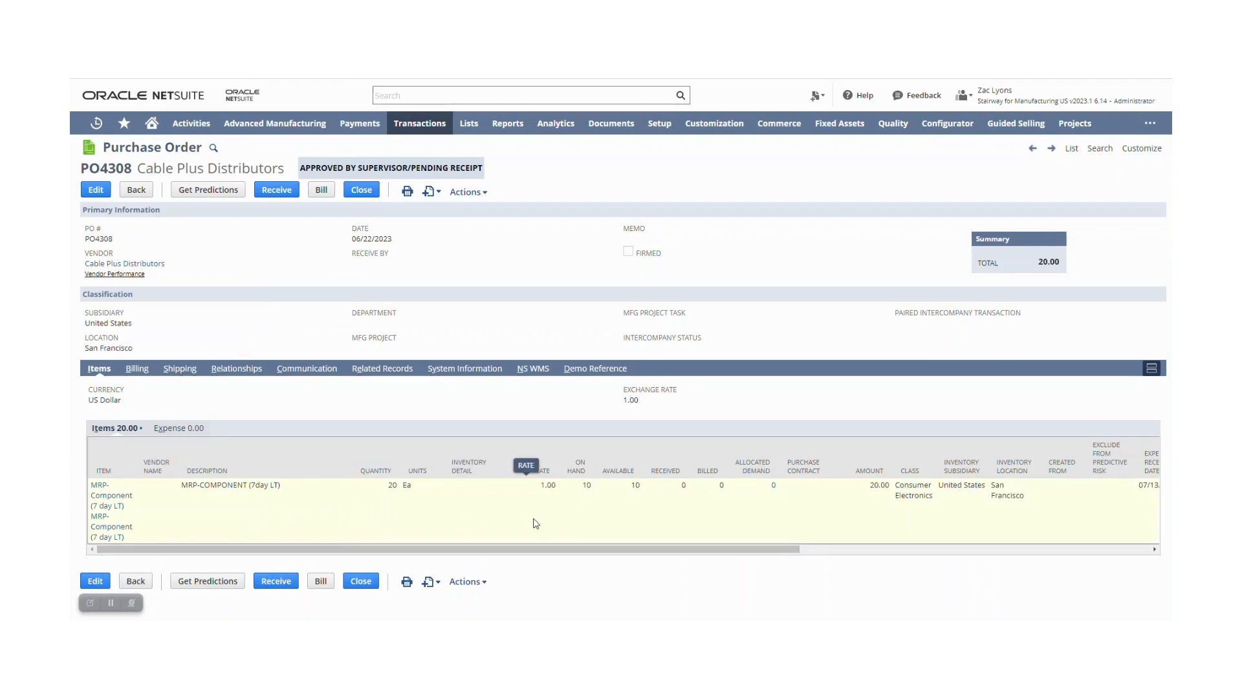
{"action": "scroll", "coordinate": [536, 523], "scroll_direction": "right", "scroll_amount": 1}
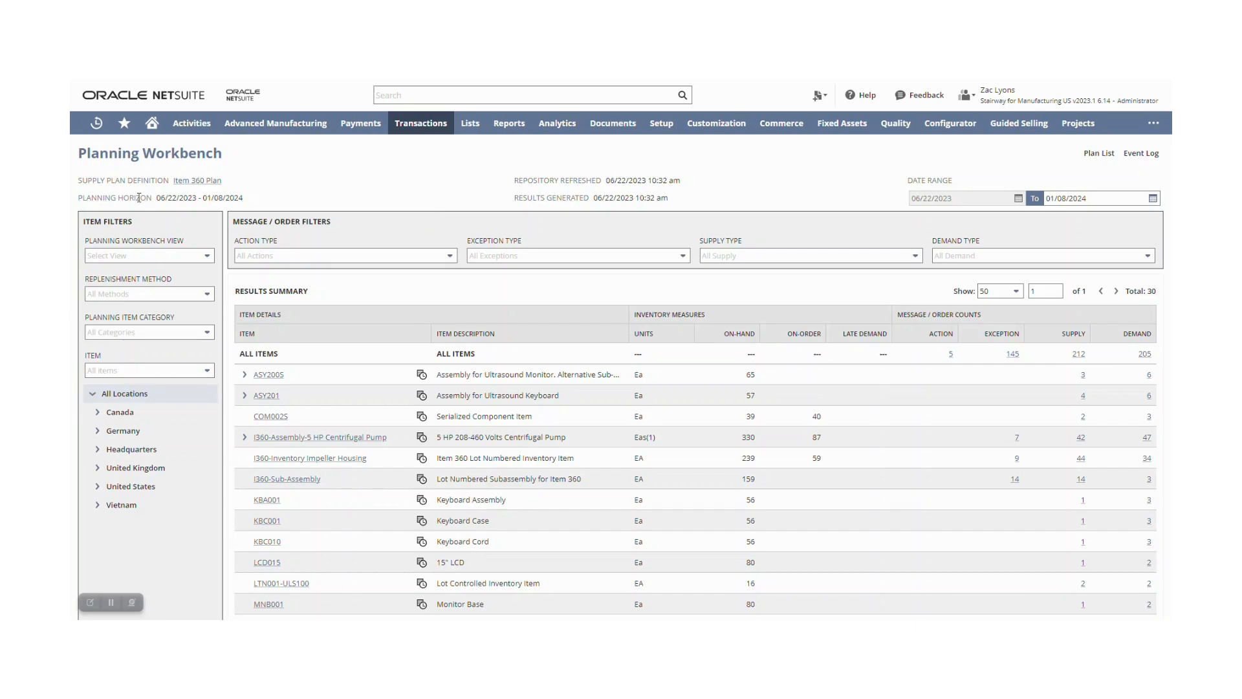
Switch the Planning Workbench to the view "Vendors : Core4Solutions, MRP Vendor, CP&R"
{"action": "mouse_move", "coordinate": [174, 254]}
{"action": "left_click", "coordinate": [192, 258]}
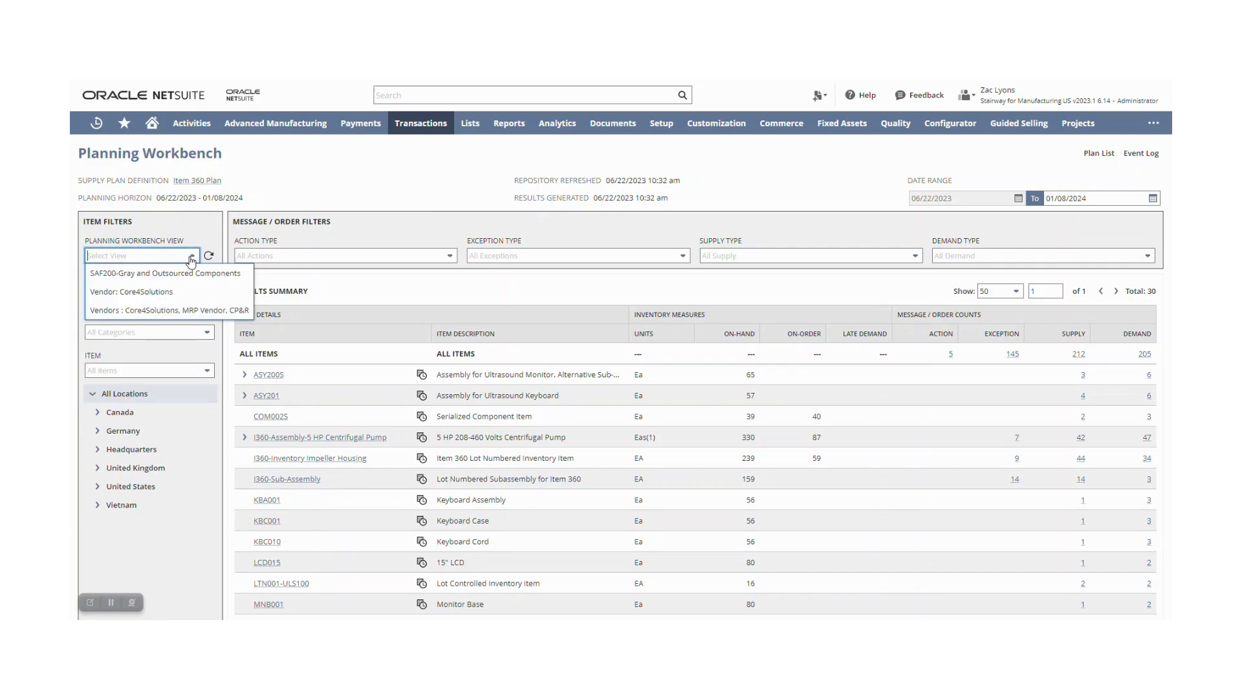
{"action": "left_click", "coordinate": [188, 310]}
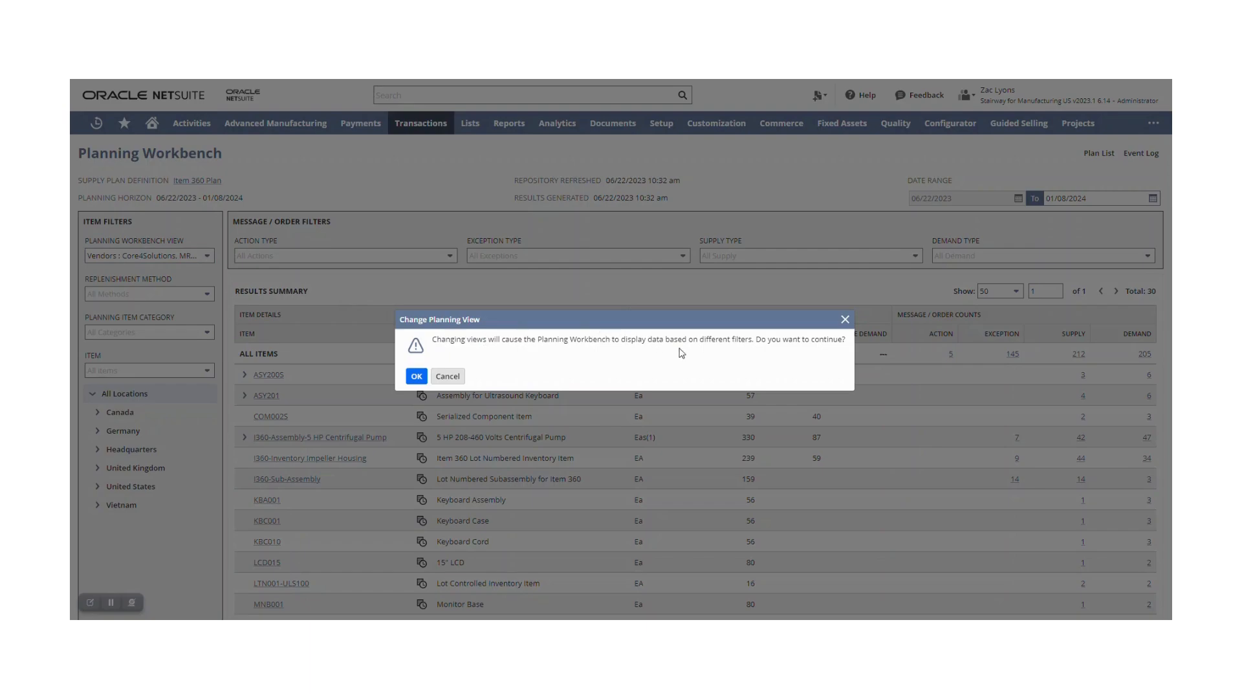
{"action": "left_click", "coordinate": [417, 377]}
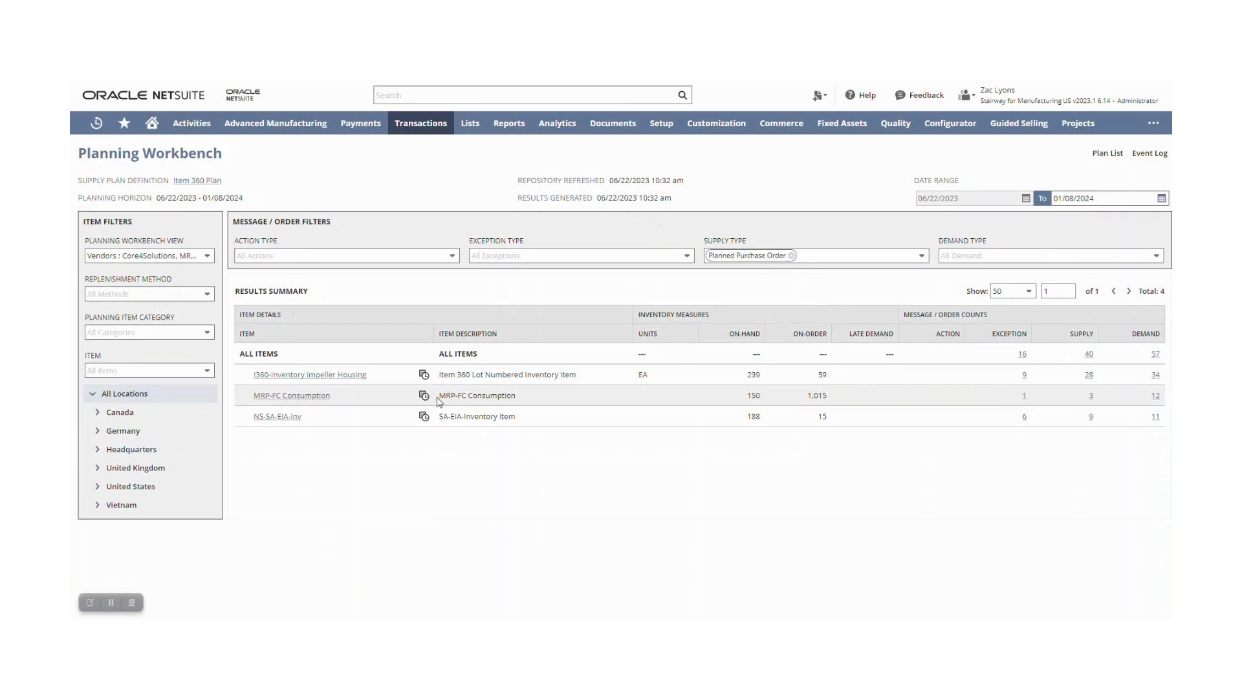
Look through the available options of the replenishment method, planning item category and item filters
{"action": "left_click", "coordinate": [209, 296]}
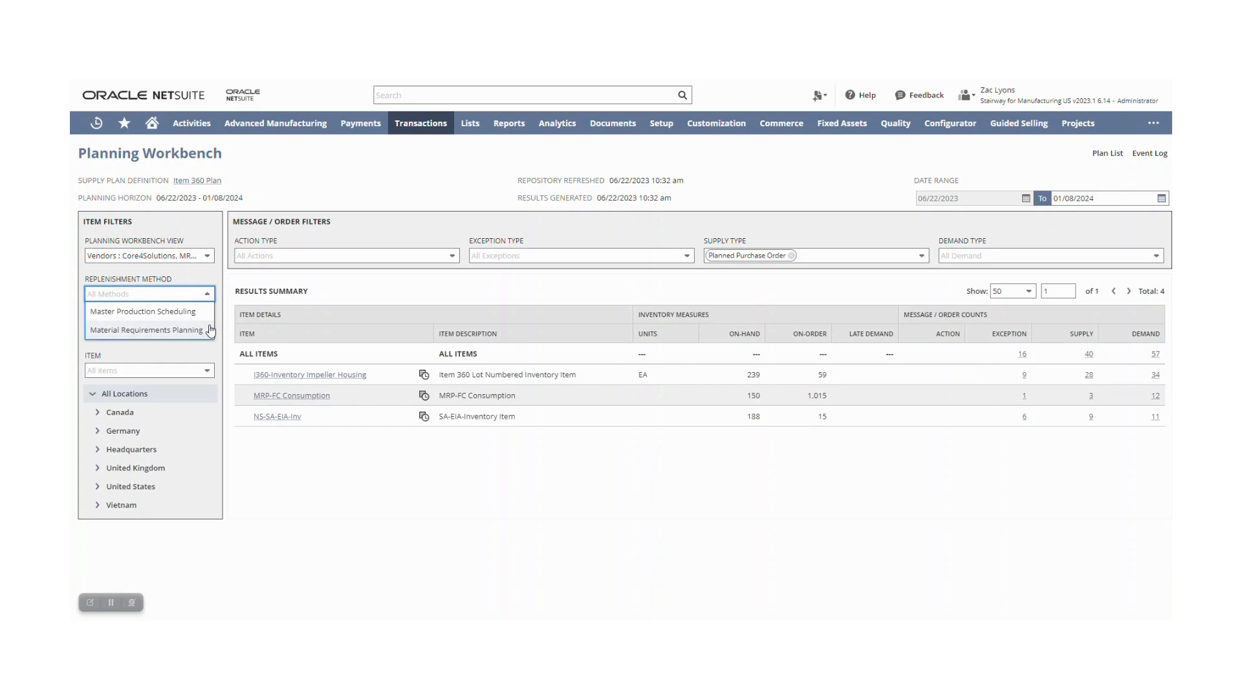
{"action": "left_click", "coordinate": [220, 327]}
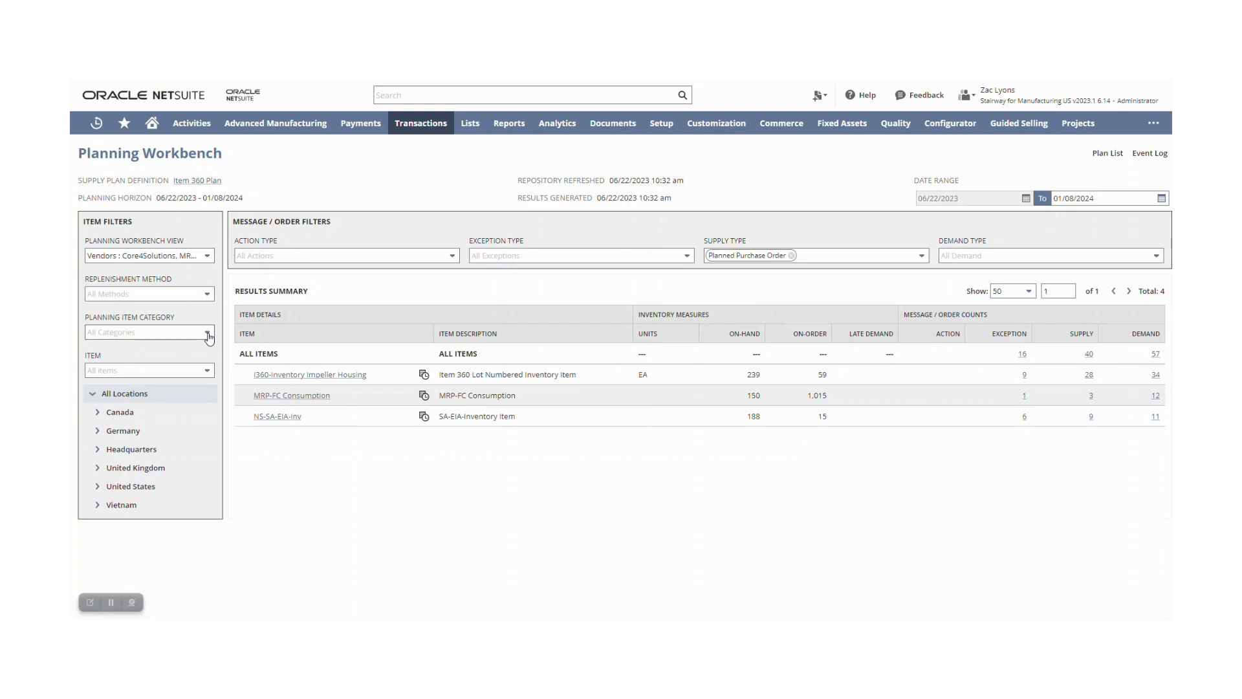
{"action": "left_click", "coordinate": [207, 334]}
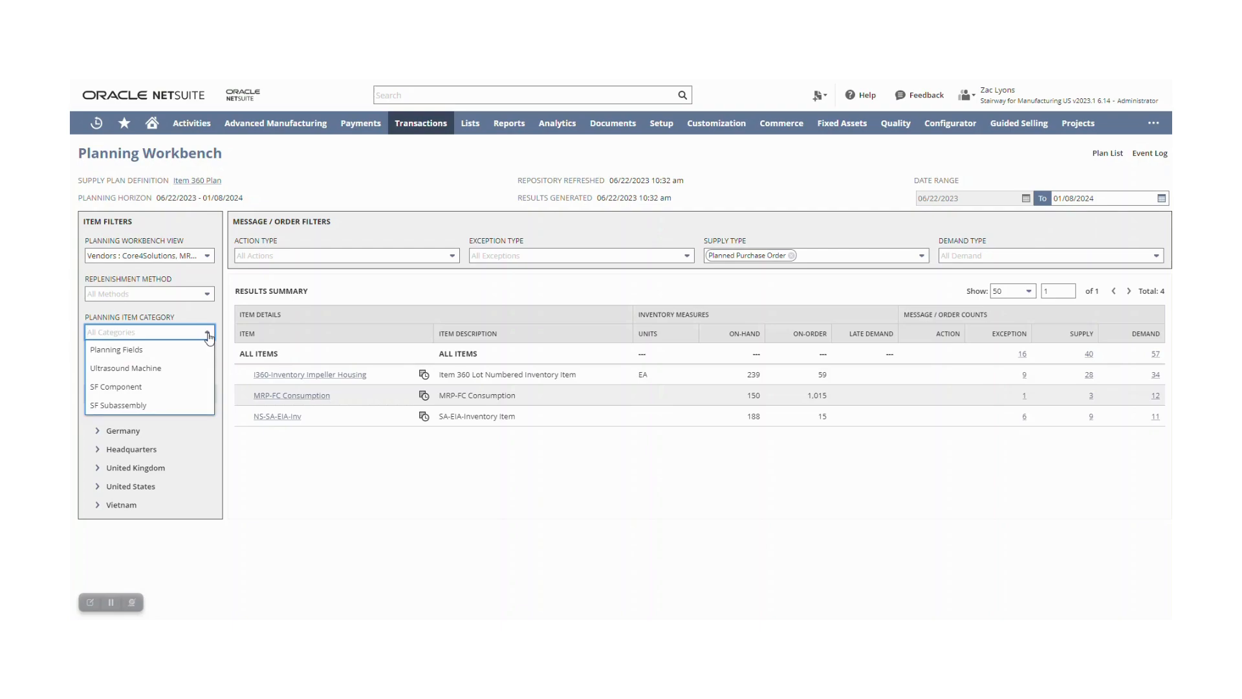
{"action": "left_click", "coordinate": [208, 334]}
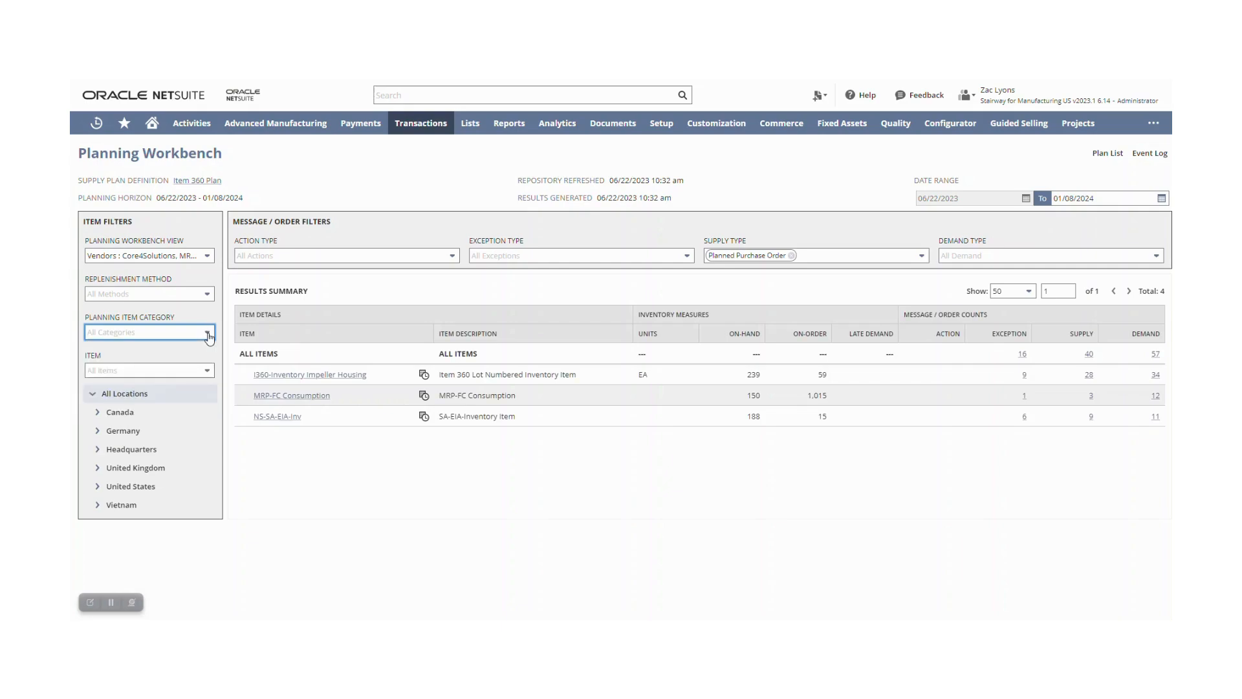
{"action": "left_click", "coordinate": [207, 373]}
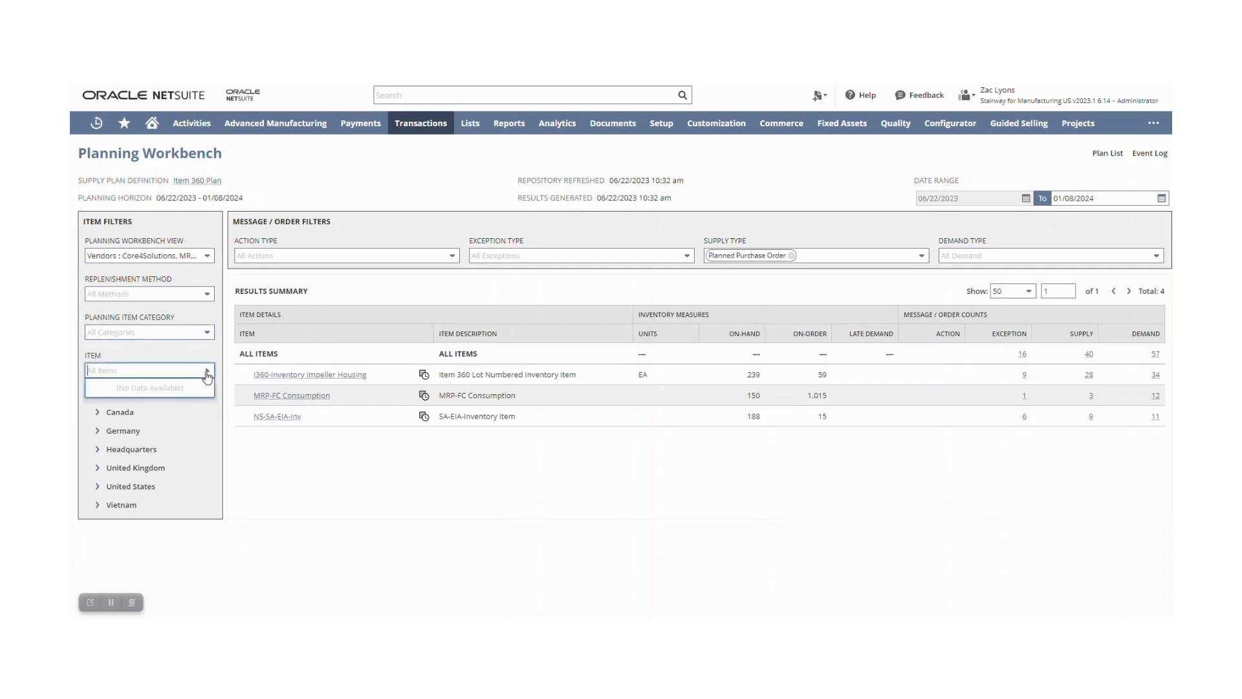
{"action": "left_click", "coordinate": [207, 359]}
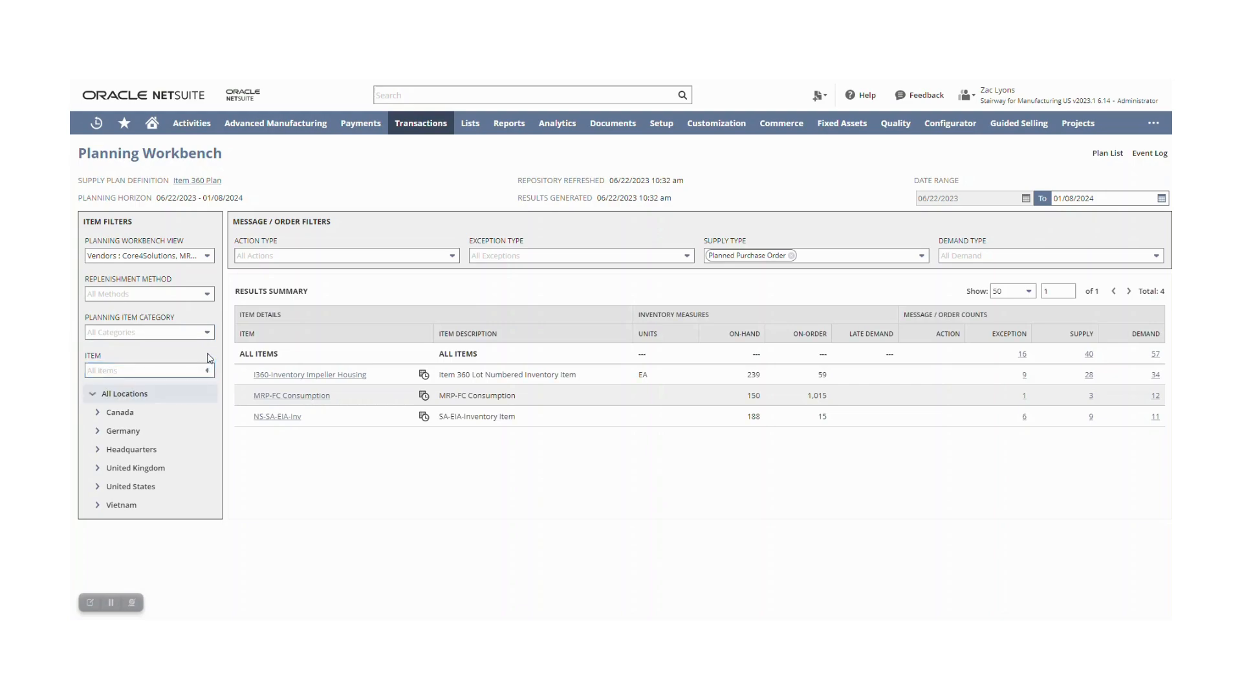